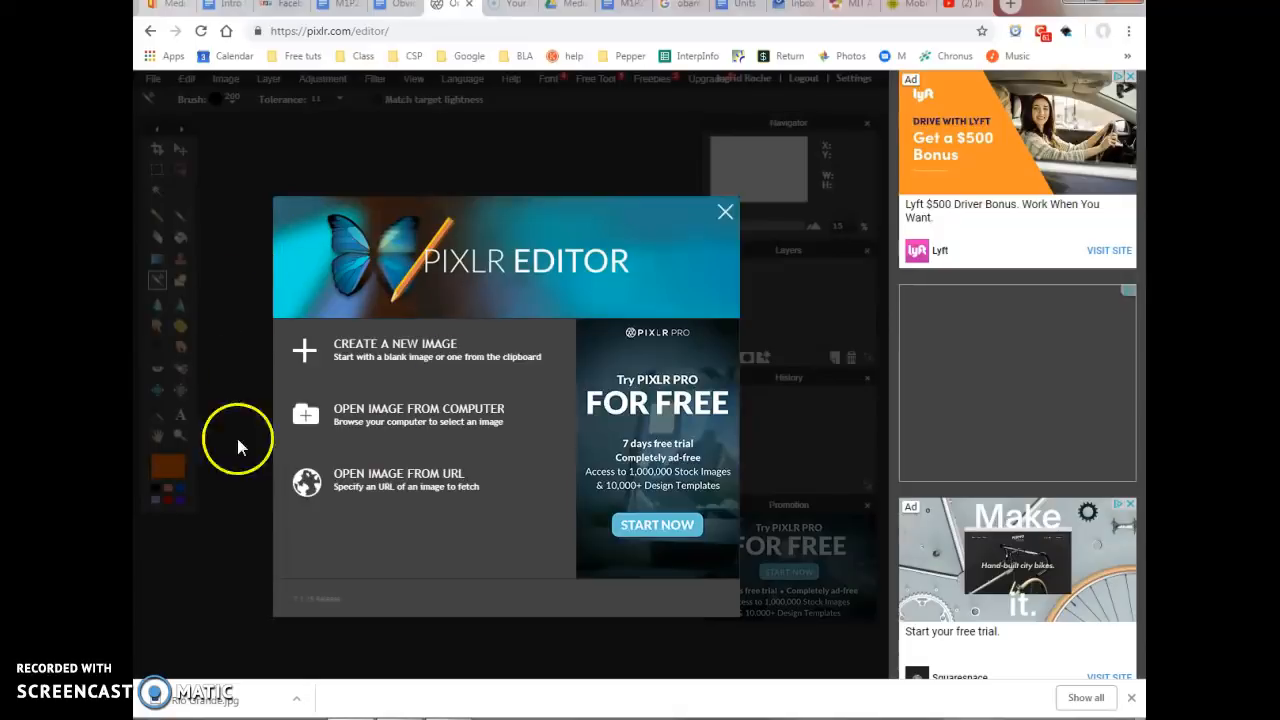
- Open the Rio Grande image from the computer
click(475, 419)
double_click(677, 238)
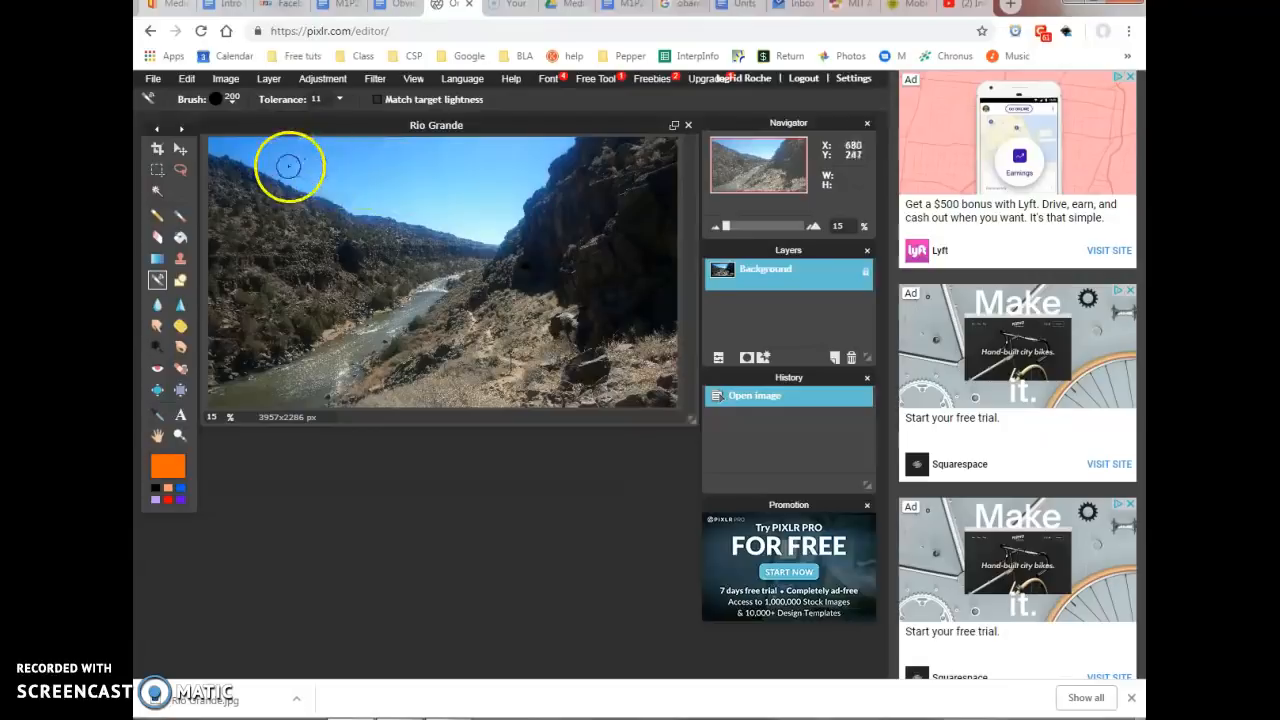
- Set the main color to the web purple 9966ff
click(166, 478)
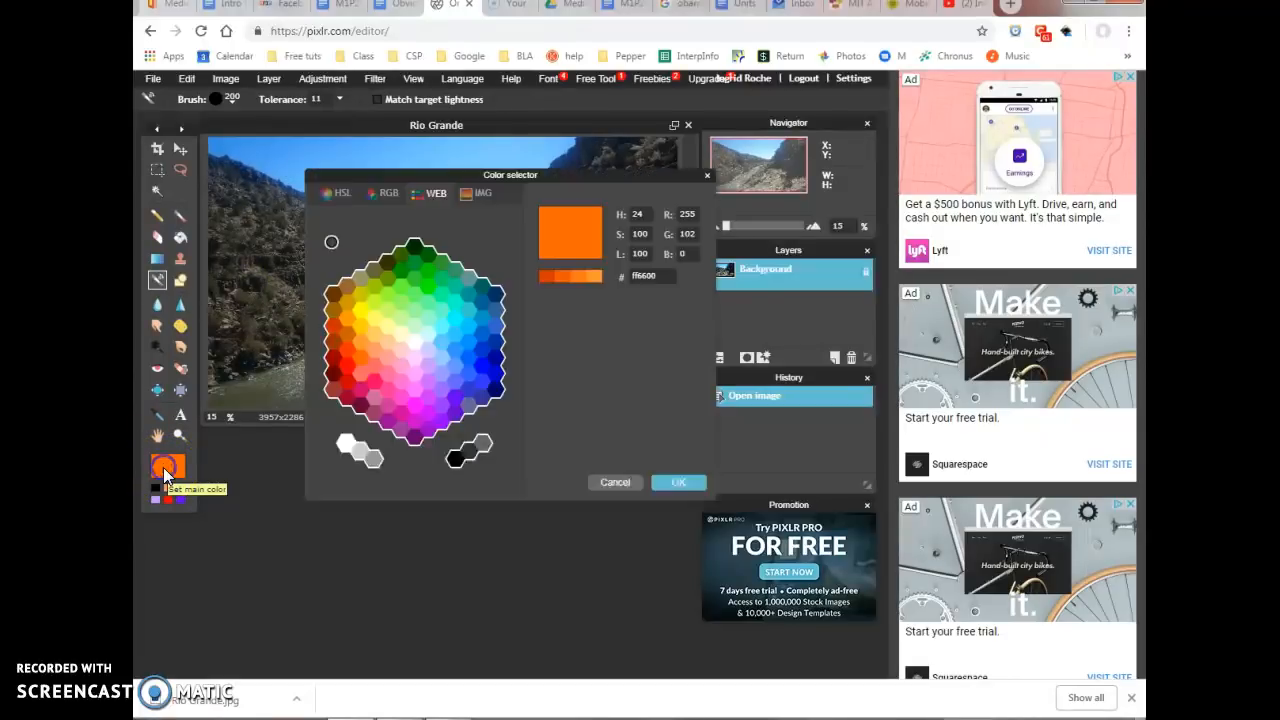
click(336, 203)
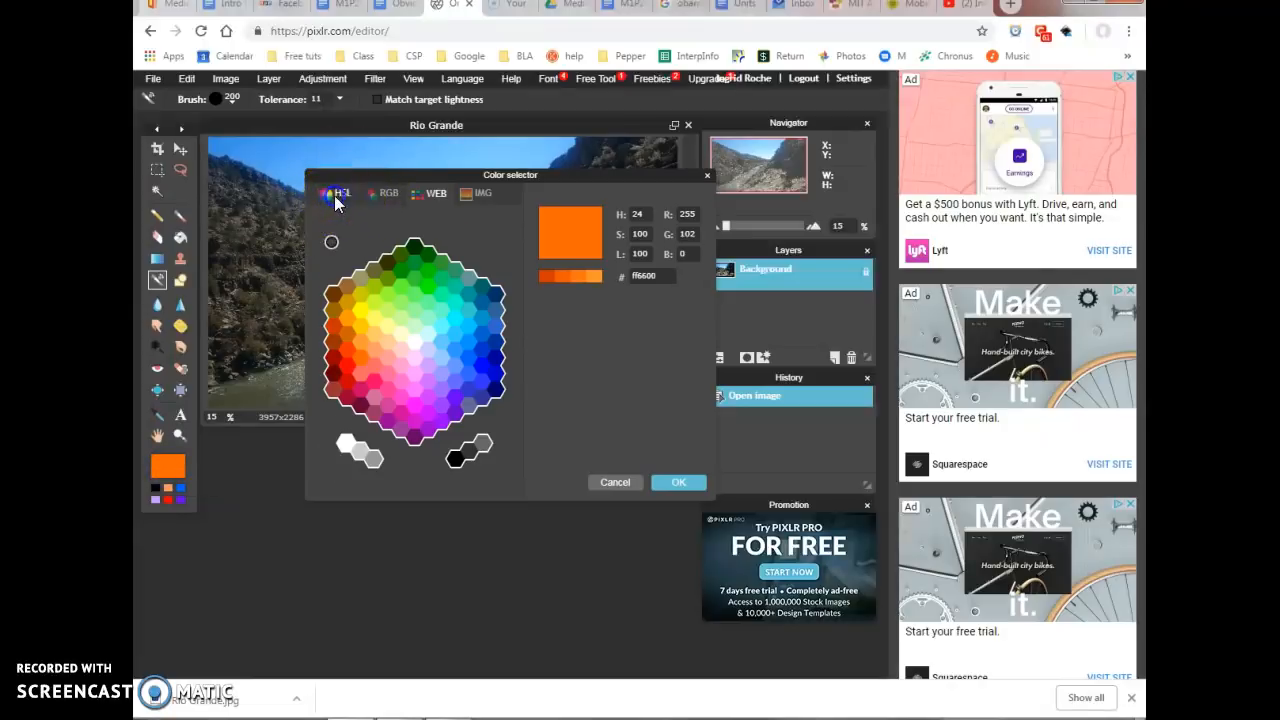
click(389, 195)
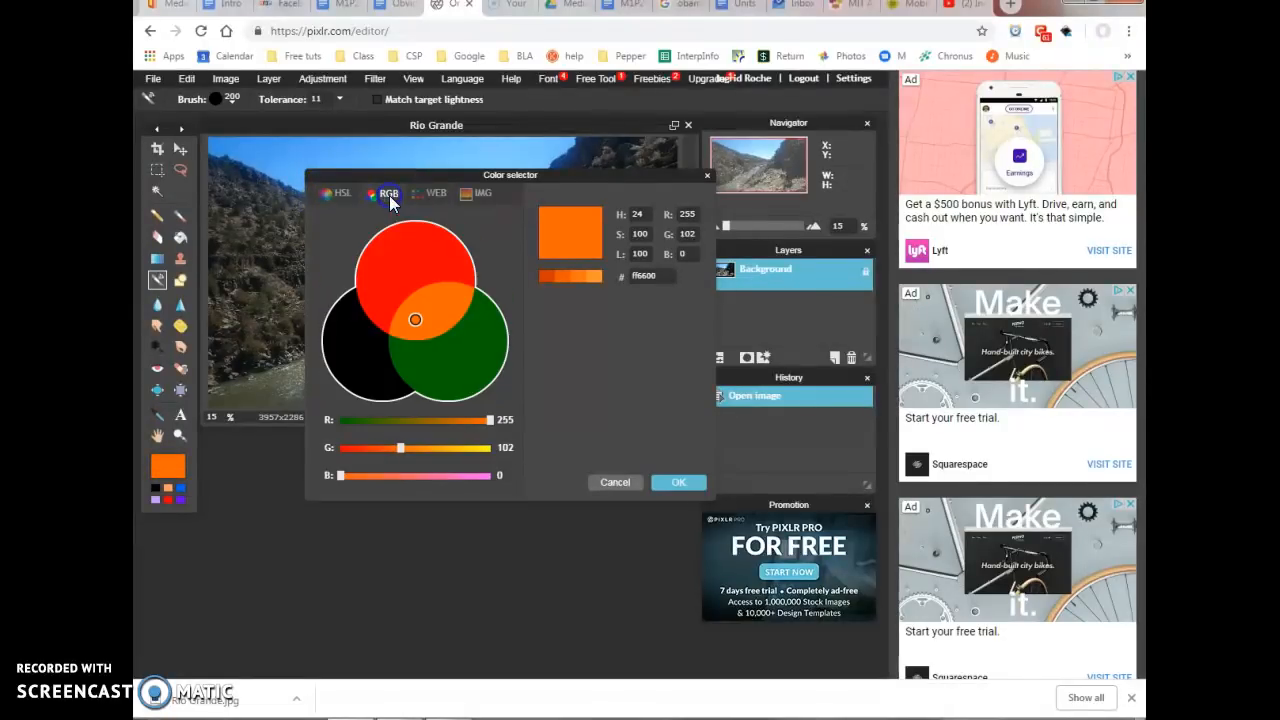
click(430, 195)
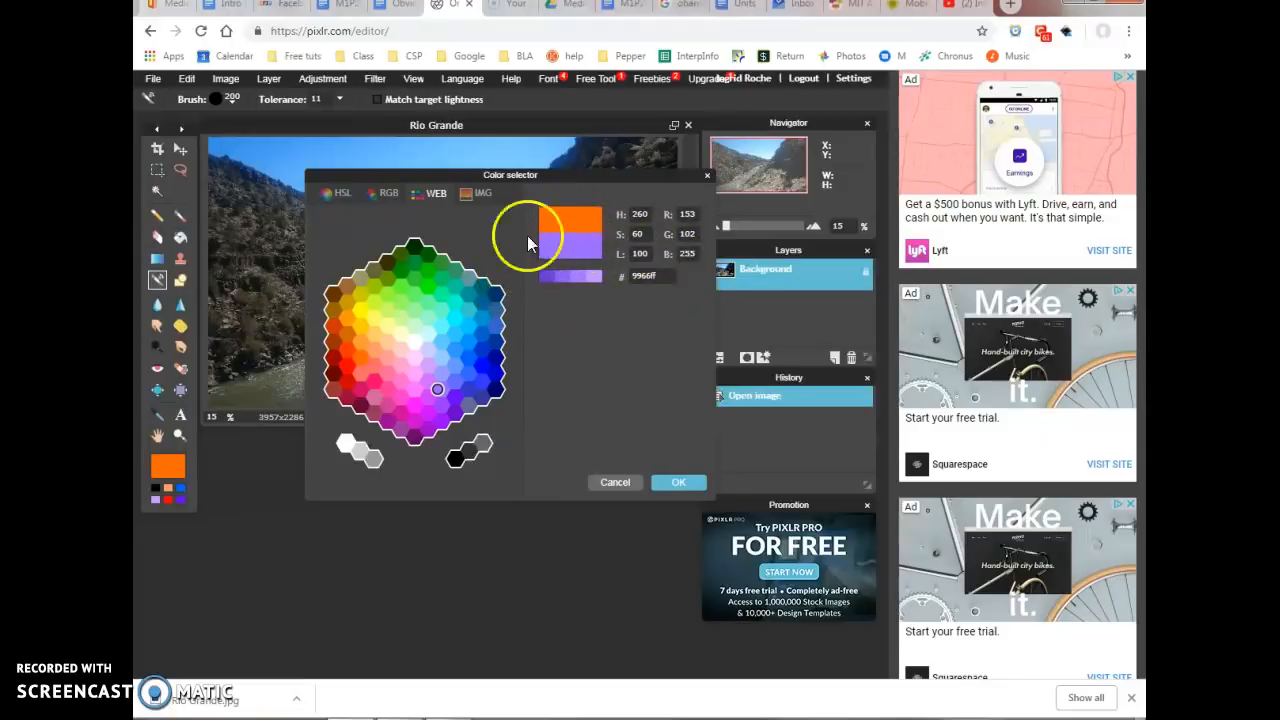
click(692, 487)
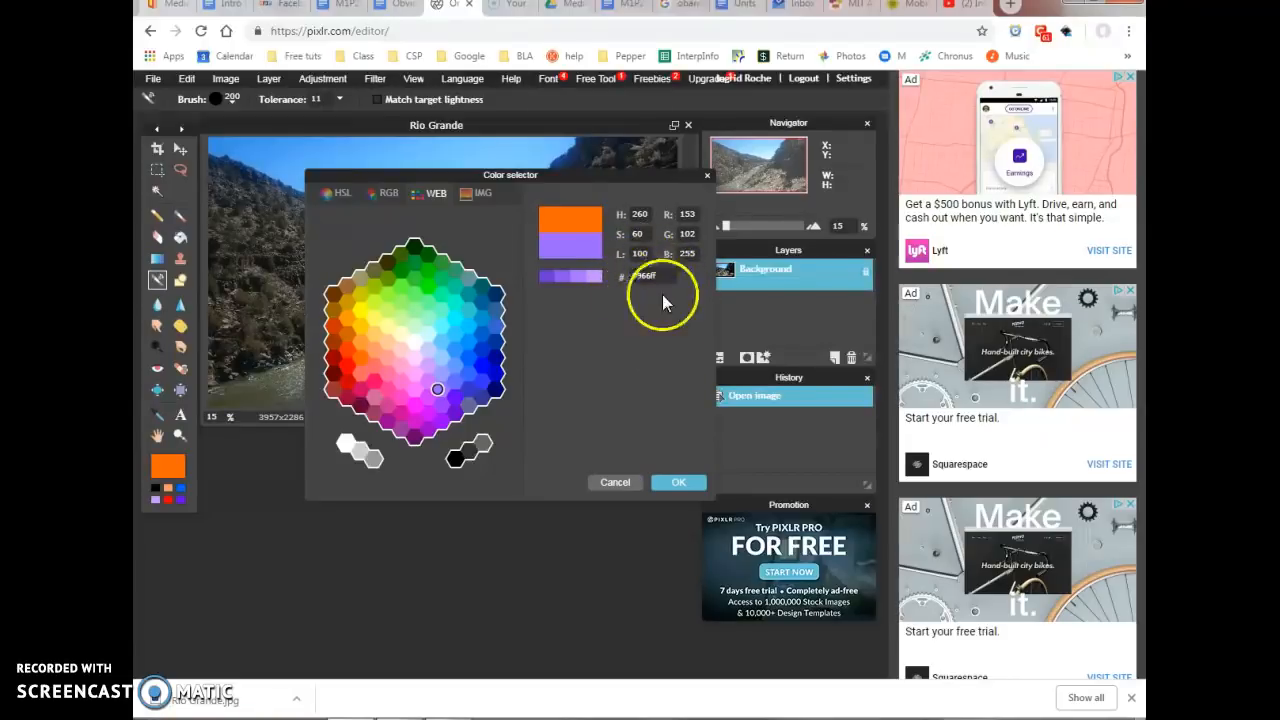
click(676, 478)
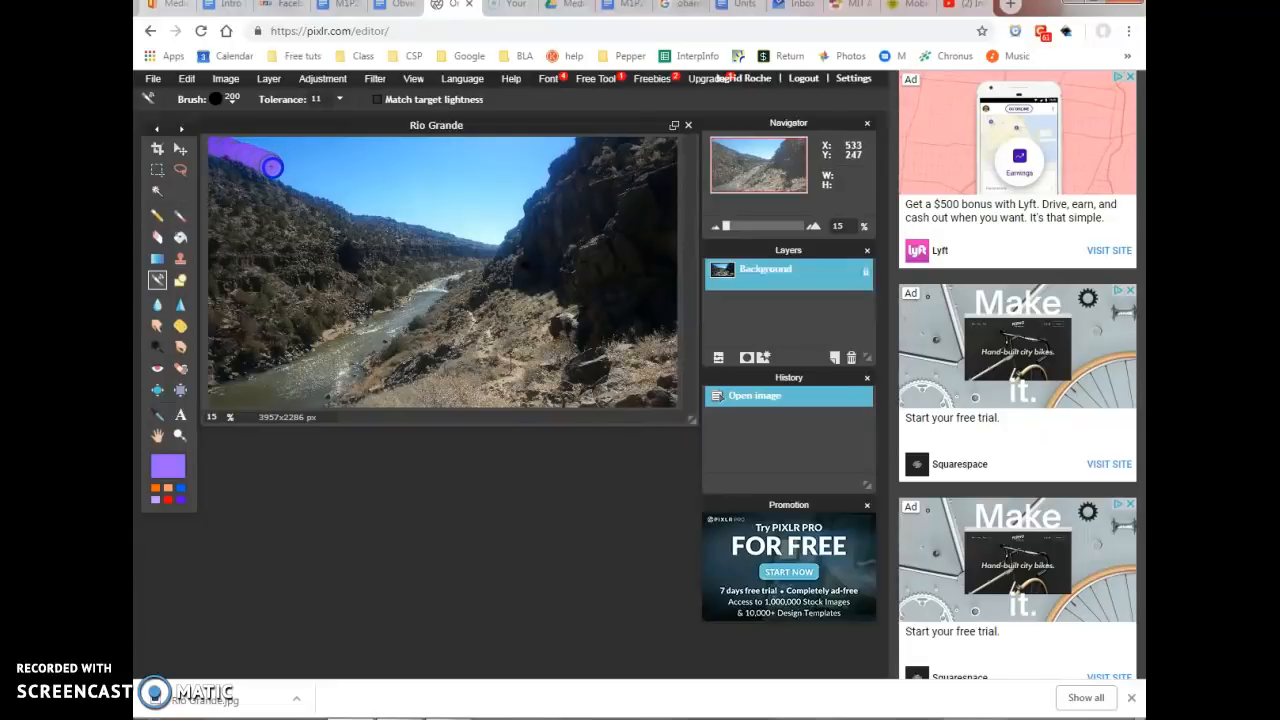
- Recolor the blue sky above the canyon purple with the Color replace tool, using the 200 brush
drag(316, 190, 335, 197)
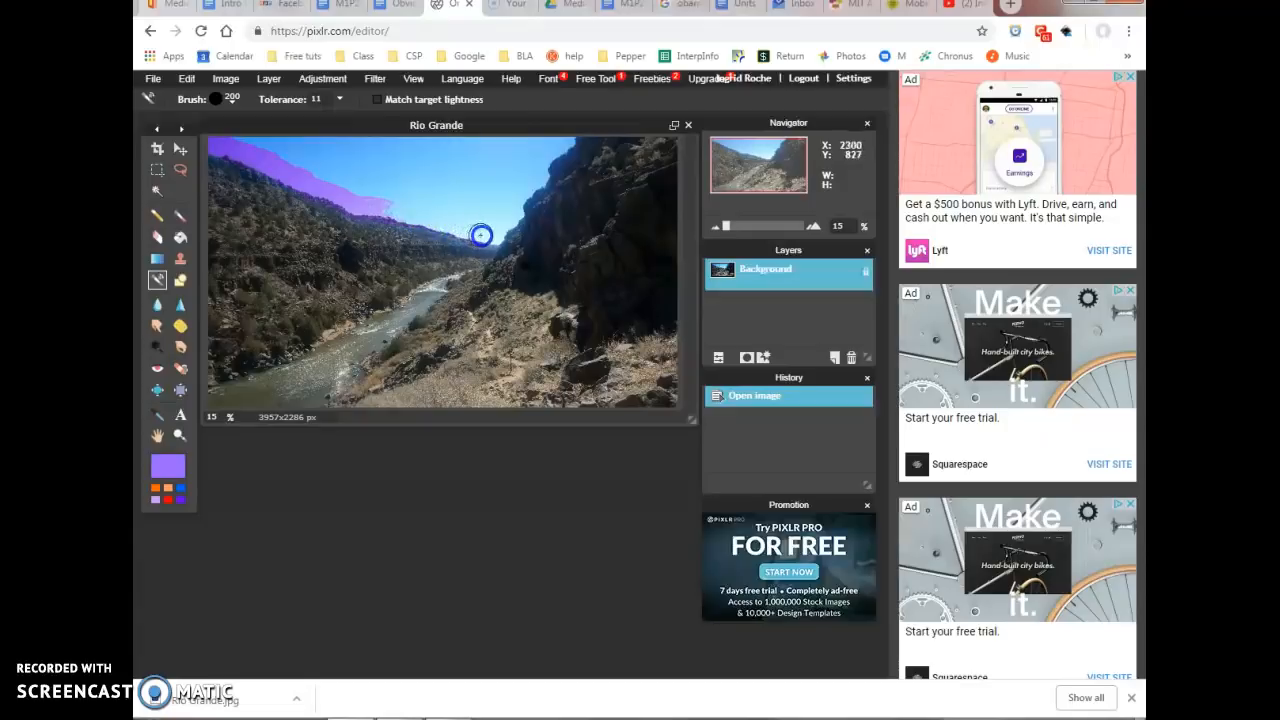
mouse_move(437, 211)
mouse_down()
mouse_move(357, 189)
mouse_move(409, 177)
mouse_move(361, 184)
mouse_move(360, 171)
mouse_move(450, 163)
mouse_move(240, 158)
mouse_move(409, 149)
mouse_move(281, 142)
mouse_move(486, 151)
mouse_move(360, 169)
mouse_move(563, 140)
mouse_move(489, 142)
mouse_move(533, 149)
mouse_up()
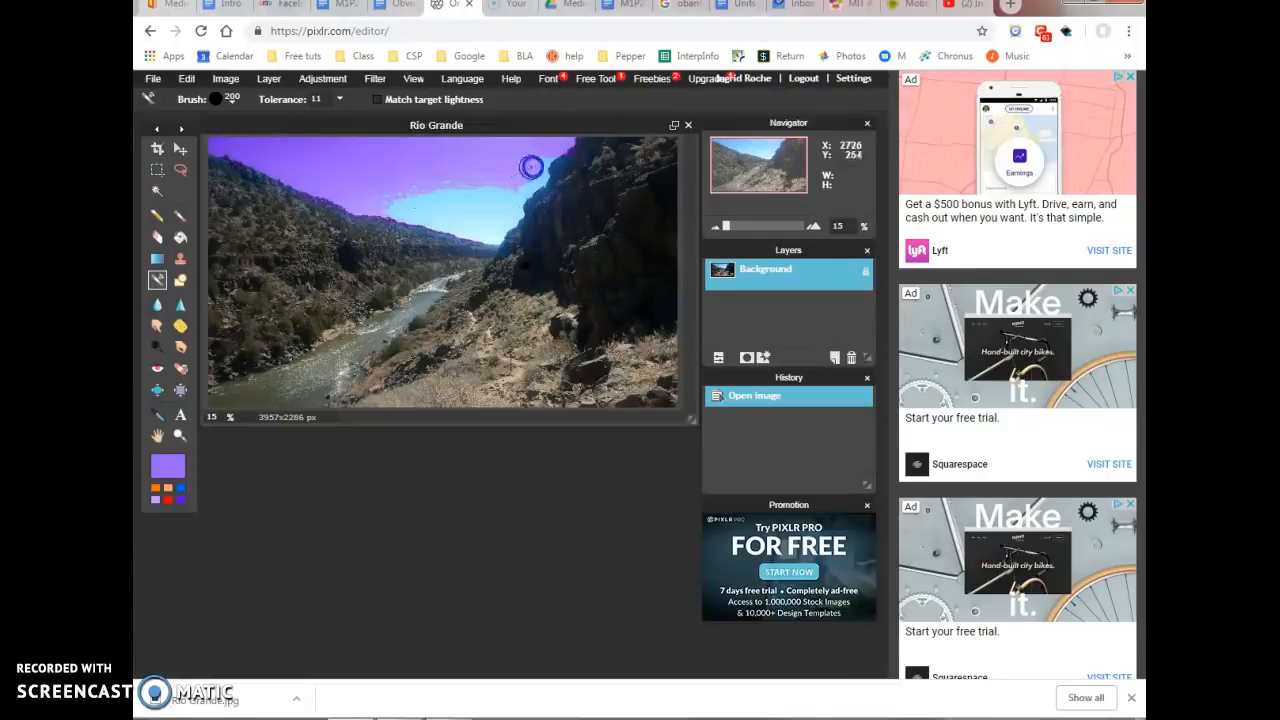
drag(521, 189, 540, 166)
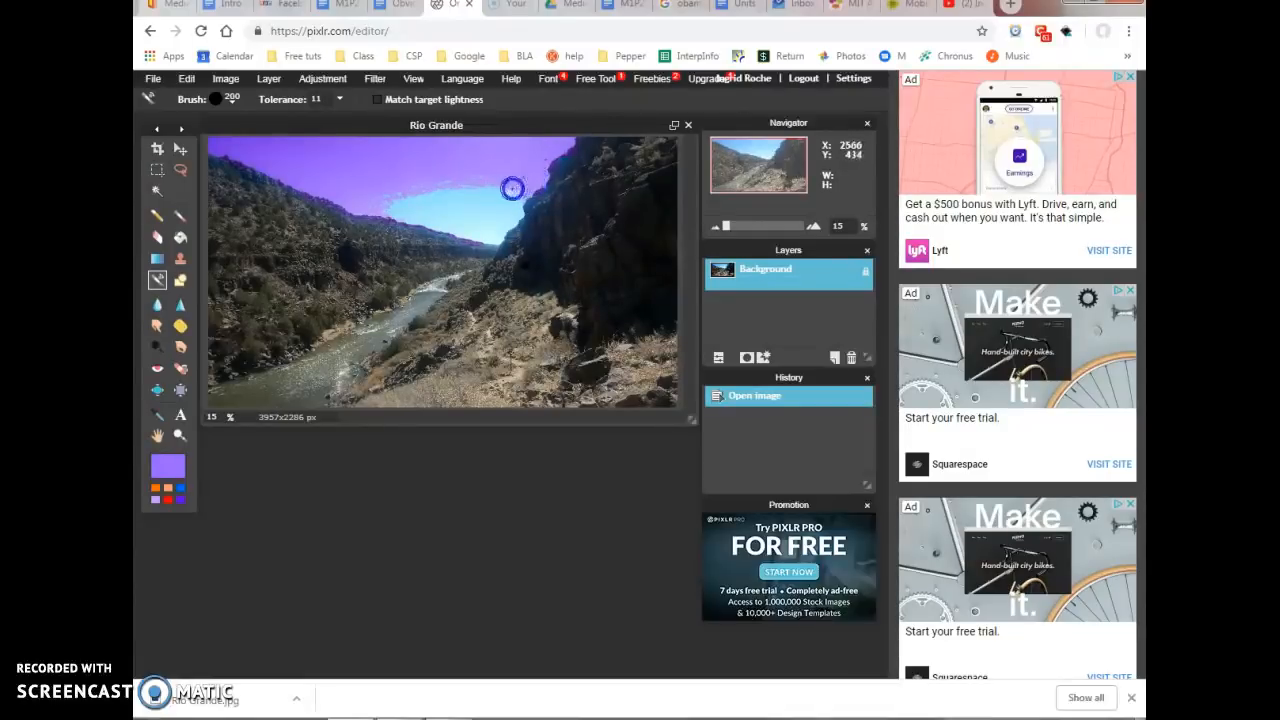
click(460, 200)
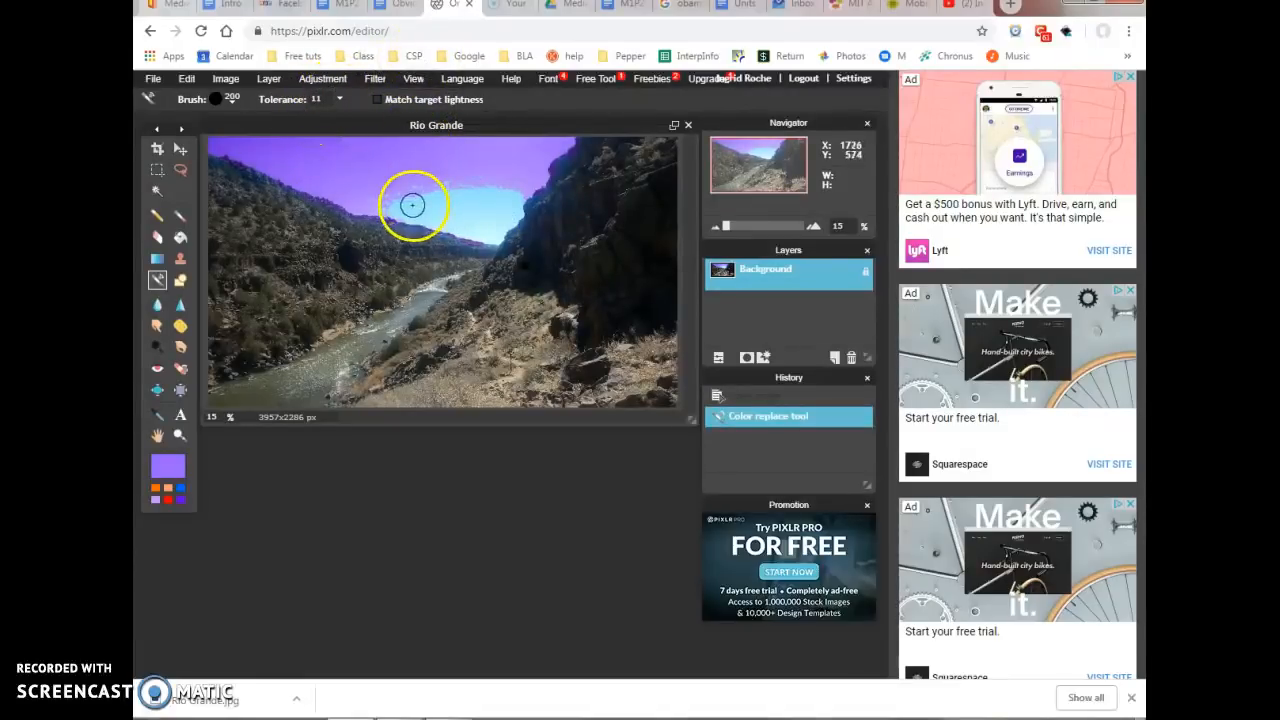
mouse_move(413, 208)
mouse_down()
mouse_move(499, 204)
mouse_move(415, 195)
mouse_move(520, 183)
mouse_move(477, 203)
mouse_move(508, 207)
mouse_up()
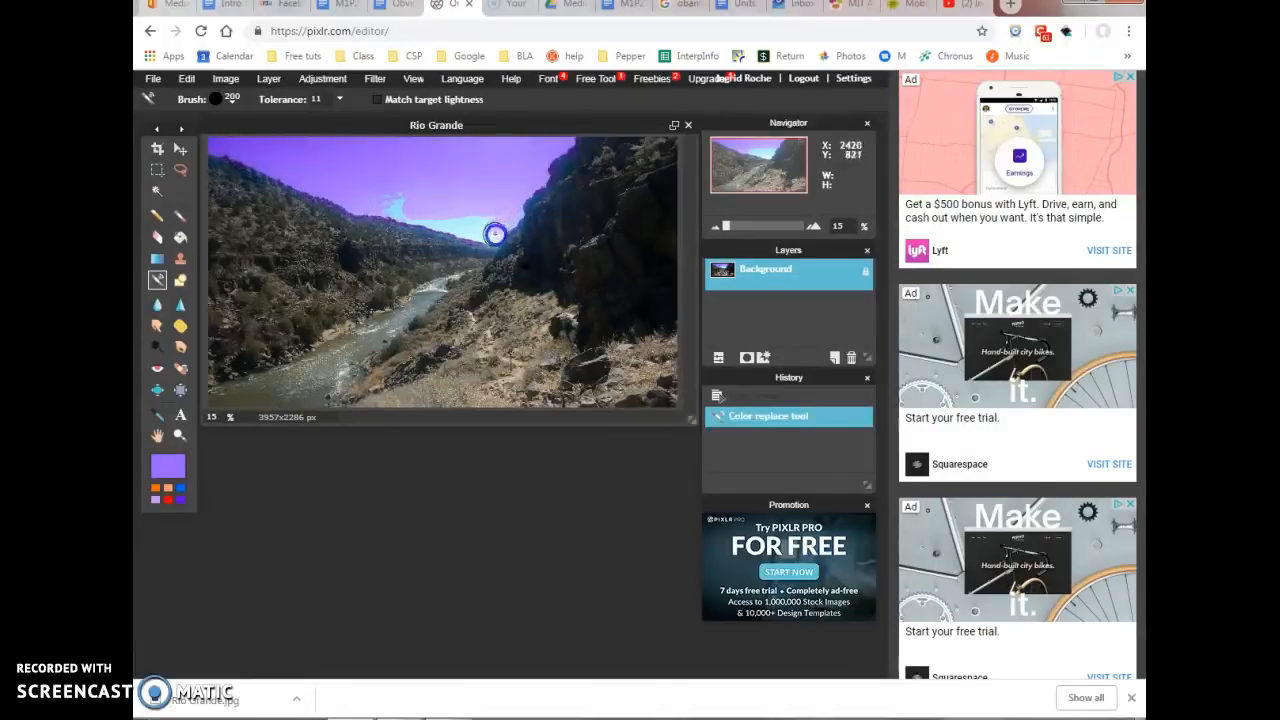
mouse_move(489, 236)
mouse_down()
mouse_move(435, 223)
mouse_move(496, 216)
mouse_move(408, 213)
mouse_move(387, 205)
mouse_move(417, 203)
mouse_move(351, 189)
mouse_move(393, 189)
mouse_move(418, 199)
mouse_move(366, 199)
mouse_move(489, 231)
mouse_up()
click(490, 231)
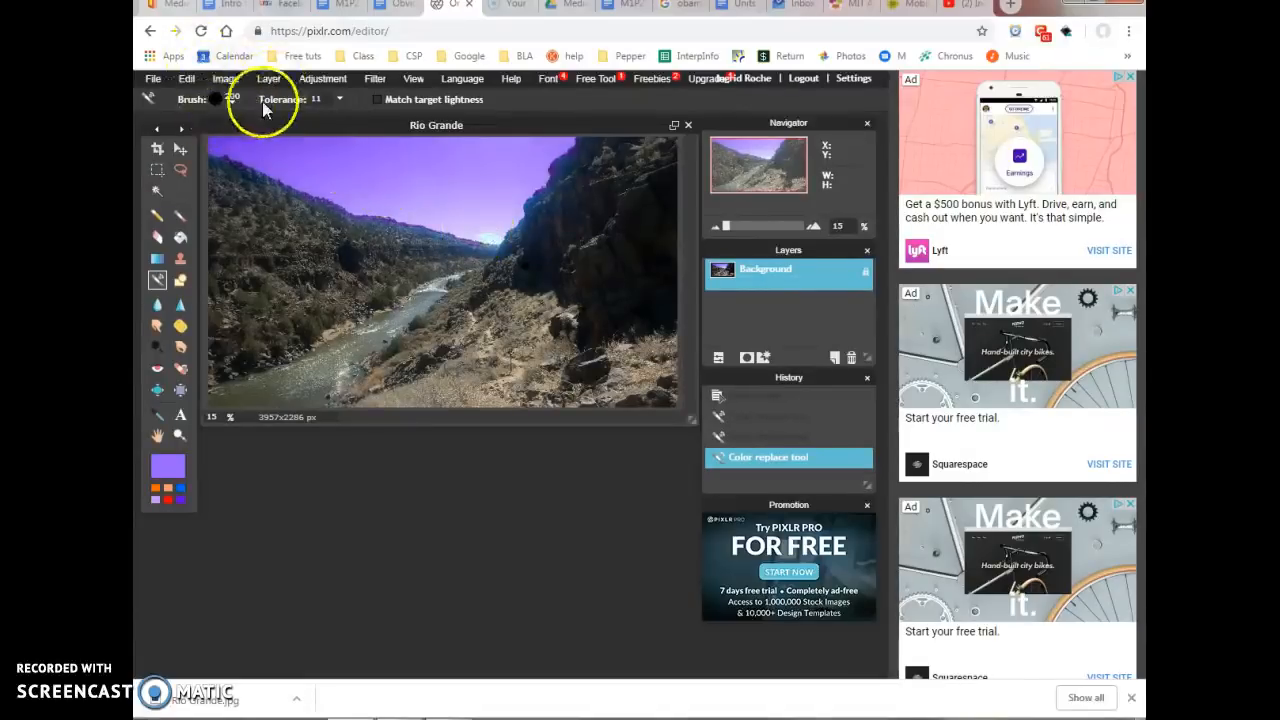
- Switch to the hard round 30 brush and recolor the remaining sky near the horizon and along the cliff edge purple
click(229, 100)
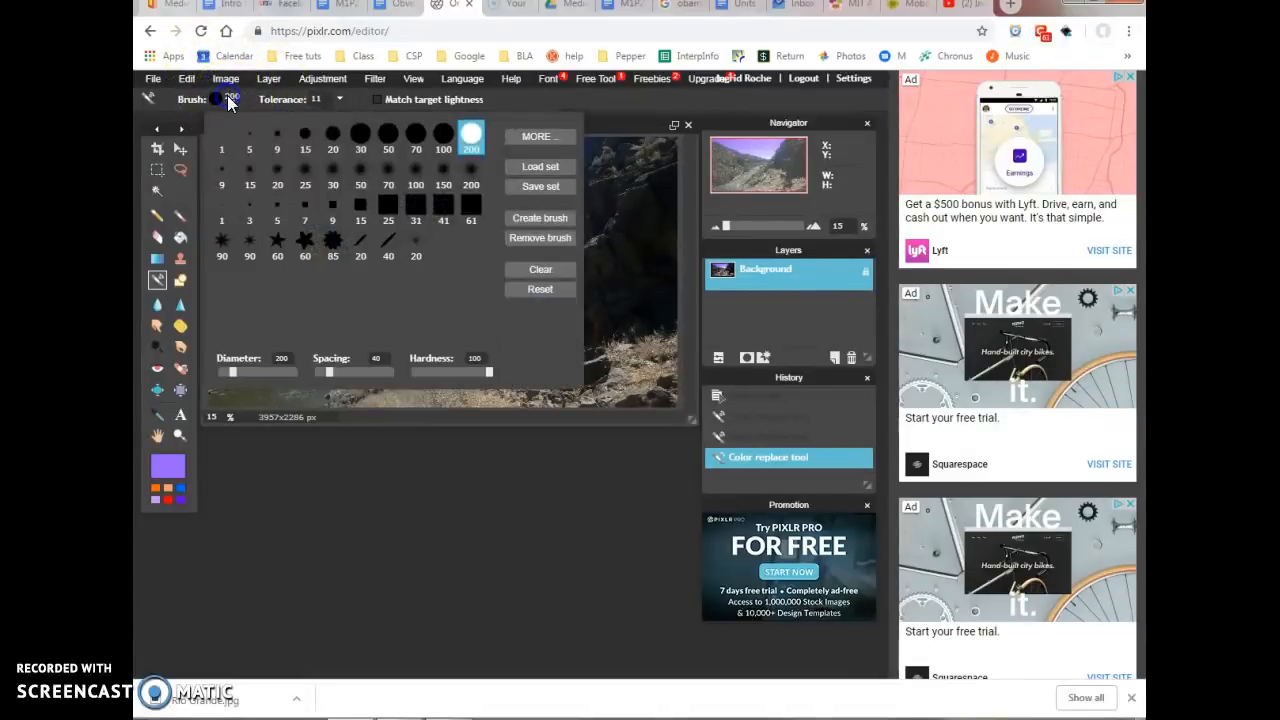
click(360, 133)
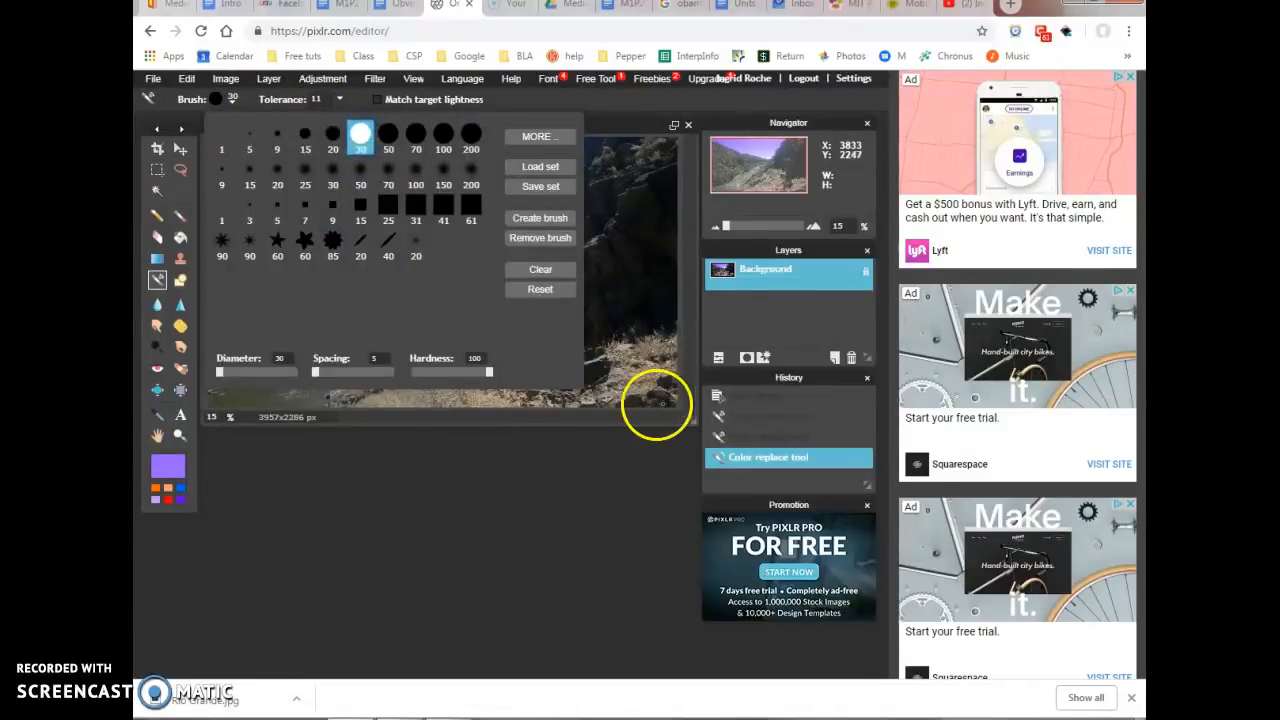
click(540, 457)
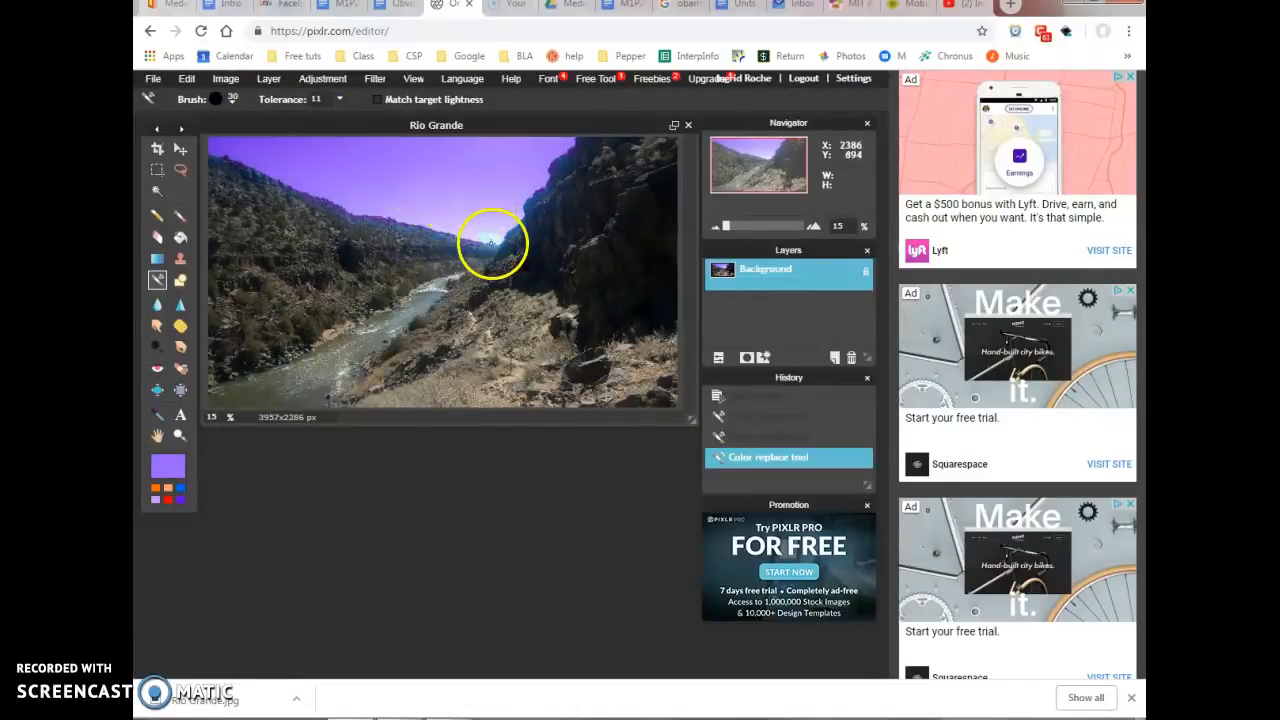
click(481, 235)
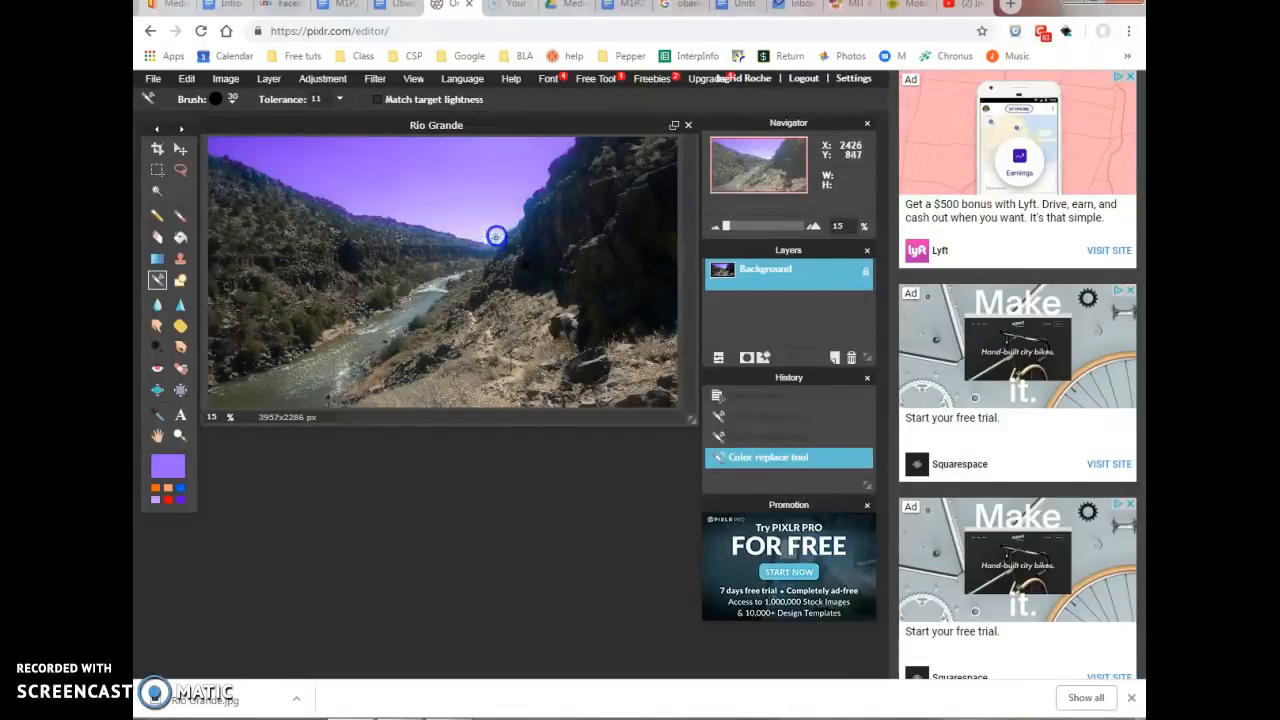
drag(481, 233, 458, 231)
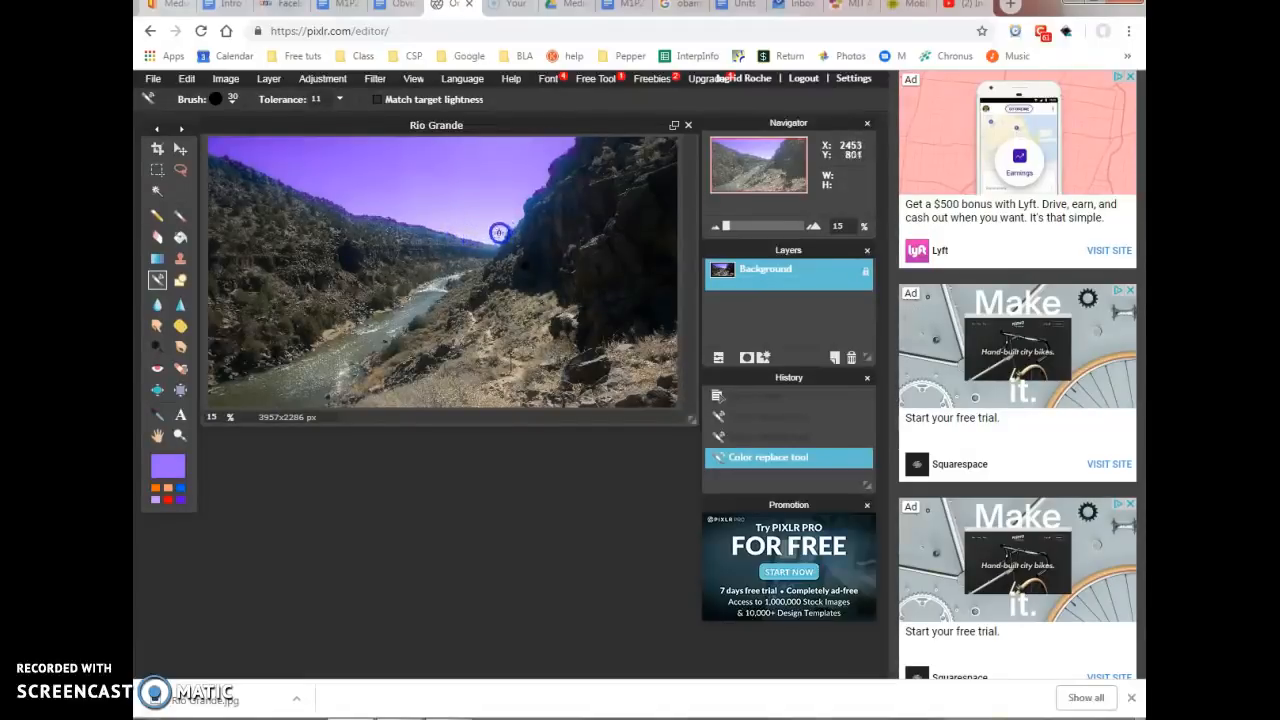
click(537, 191)
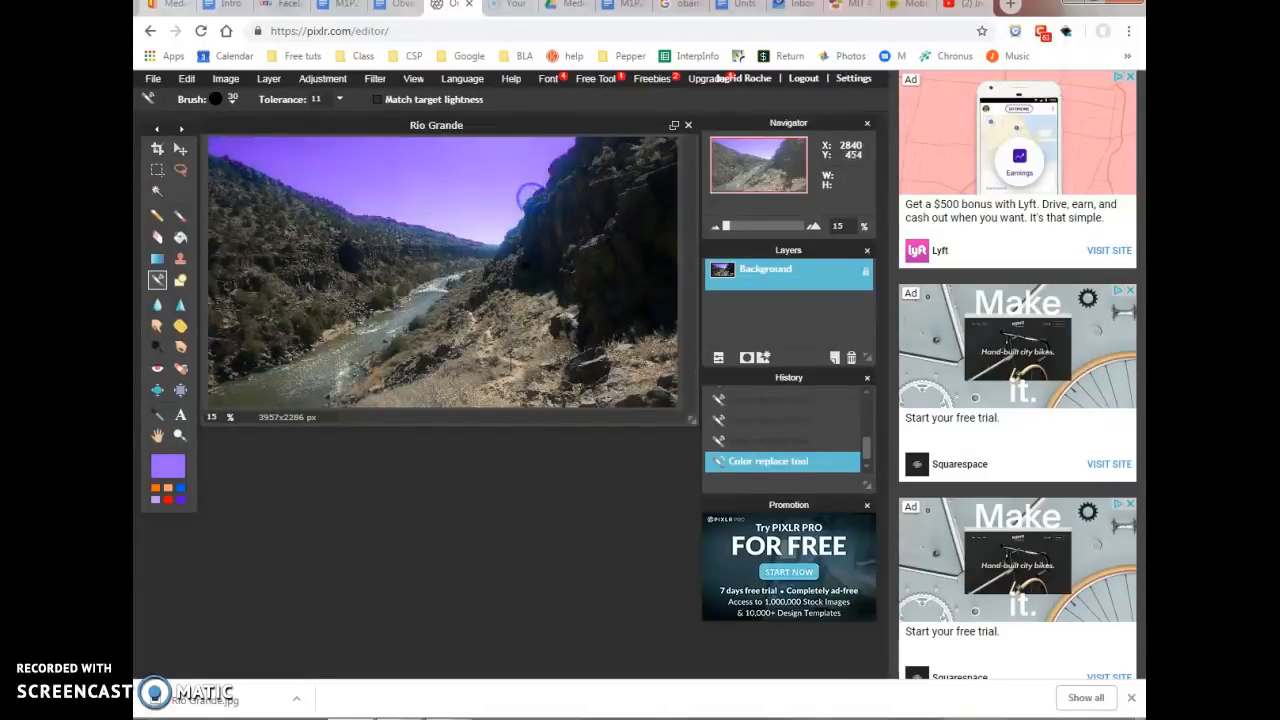
mouse_move(537, 191)
mouse_down()
mouse_move(578, 170)
mouse_move(448, 242)
mouse_move(481, 243)
mouse_up()
mouse_move(493, 243)
mouse_down()
mouse_move(323, 157)
mouse_move(337, 106)
mouse_move(255, 112)
mouse_up()
- Switch to the hard round 70 brush and touch up the purple along the horizon where the river meets the hills
click(233, 99)
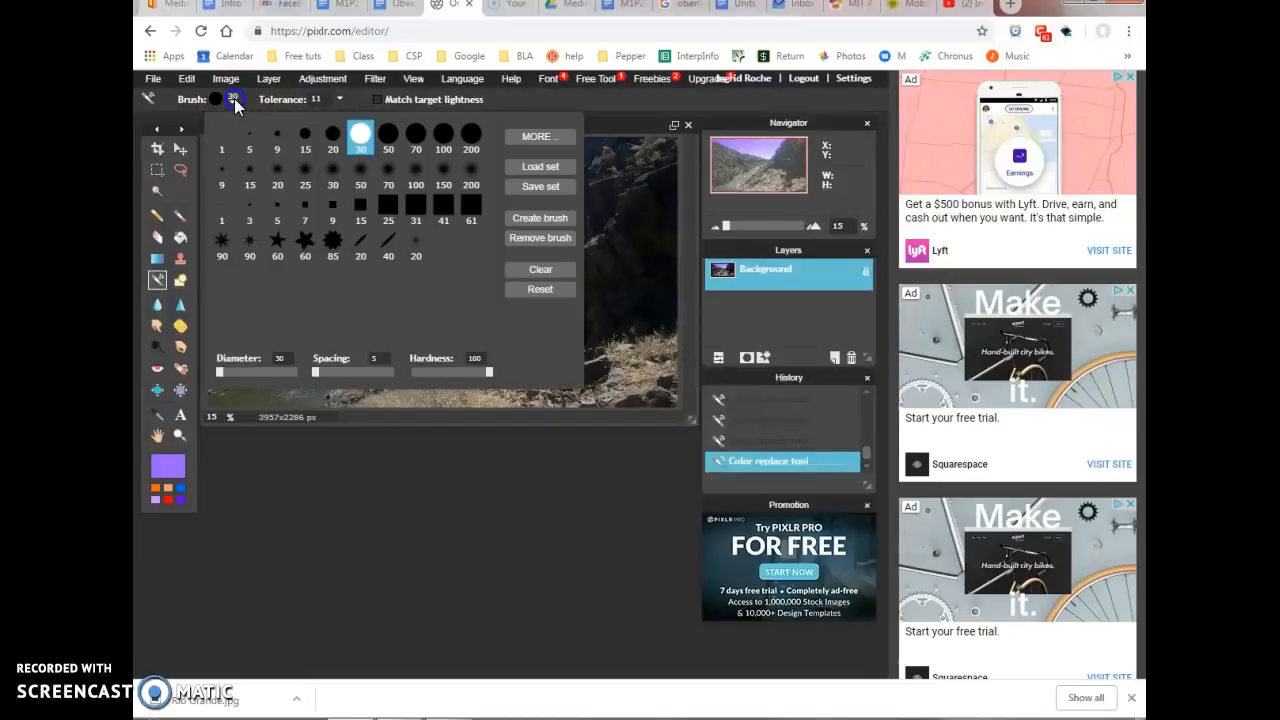
click(388, 134)
click(416, 137)
click(503, 352)
click(457, 429)
click(446, 258)
mouse_move(446, 258)
mouse_down()
mouse_move(466, 229)
mouse_move(479, 242)
mouse_up()
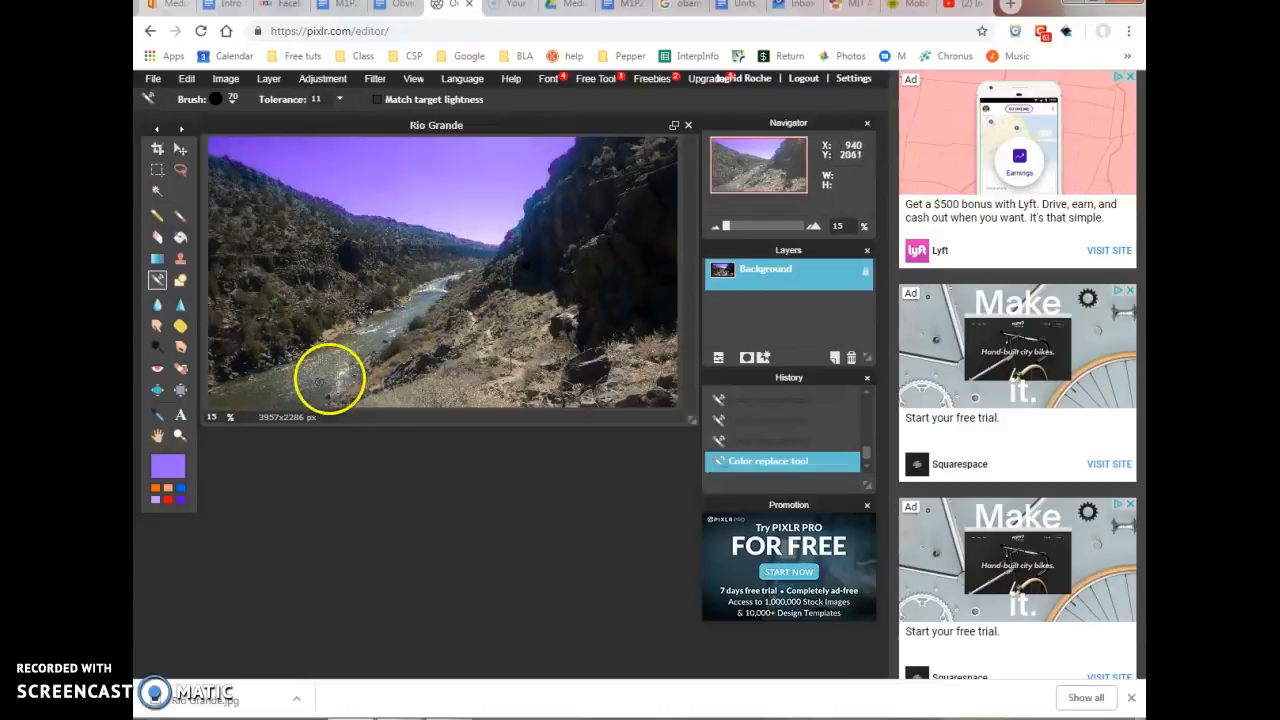
- Set the Color replace tool to the hard round 200 brush with a tolerance of 53
click(232, 100)
click(466, 138)
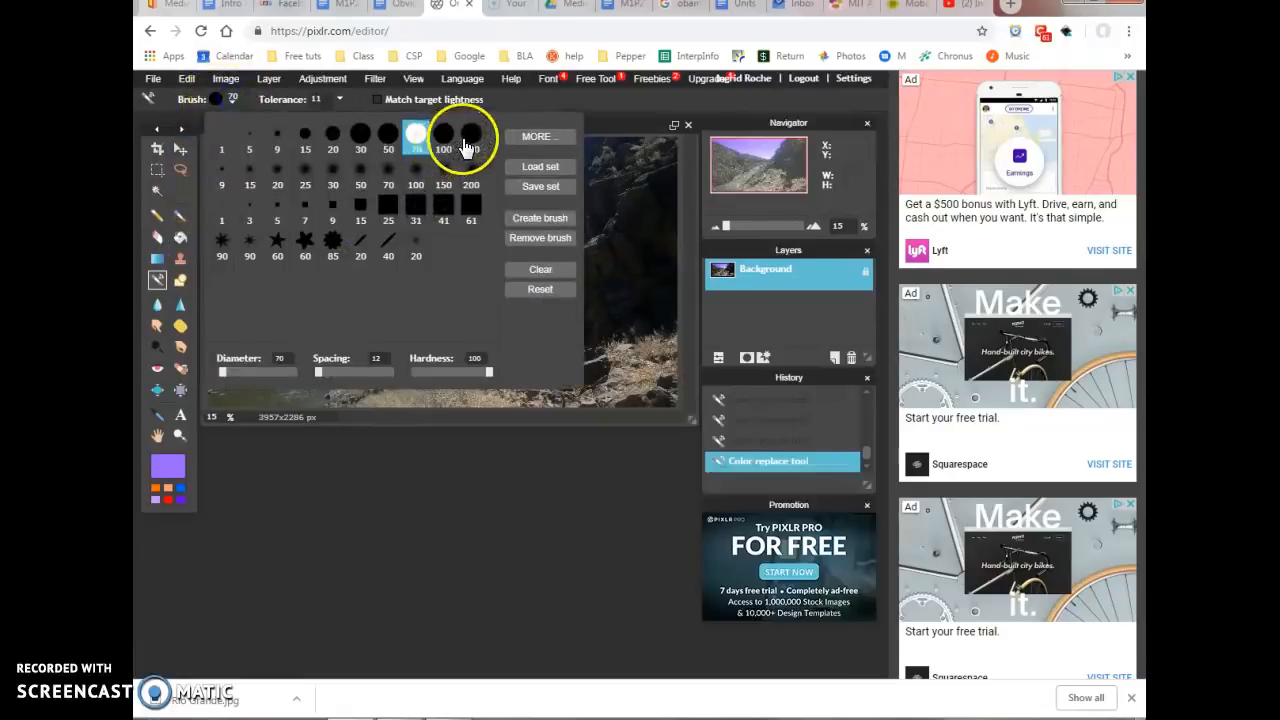
click(258, 102)
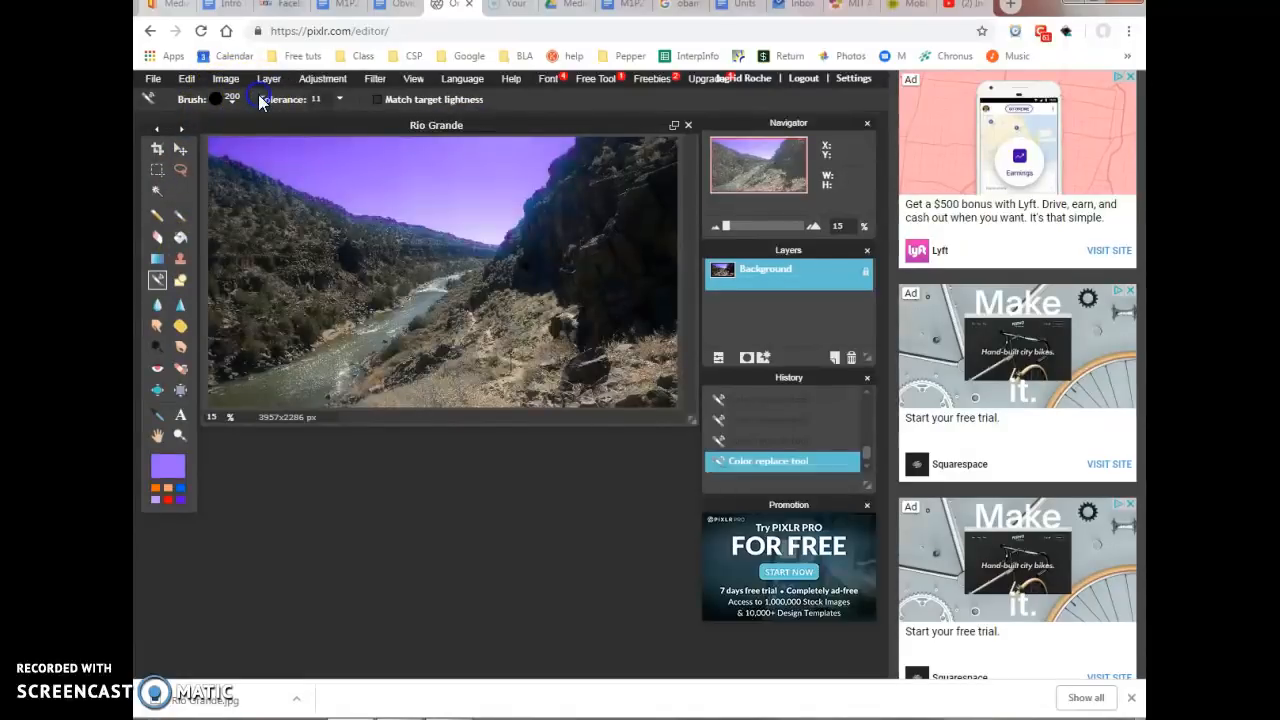
click(340, 98)
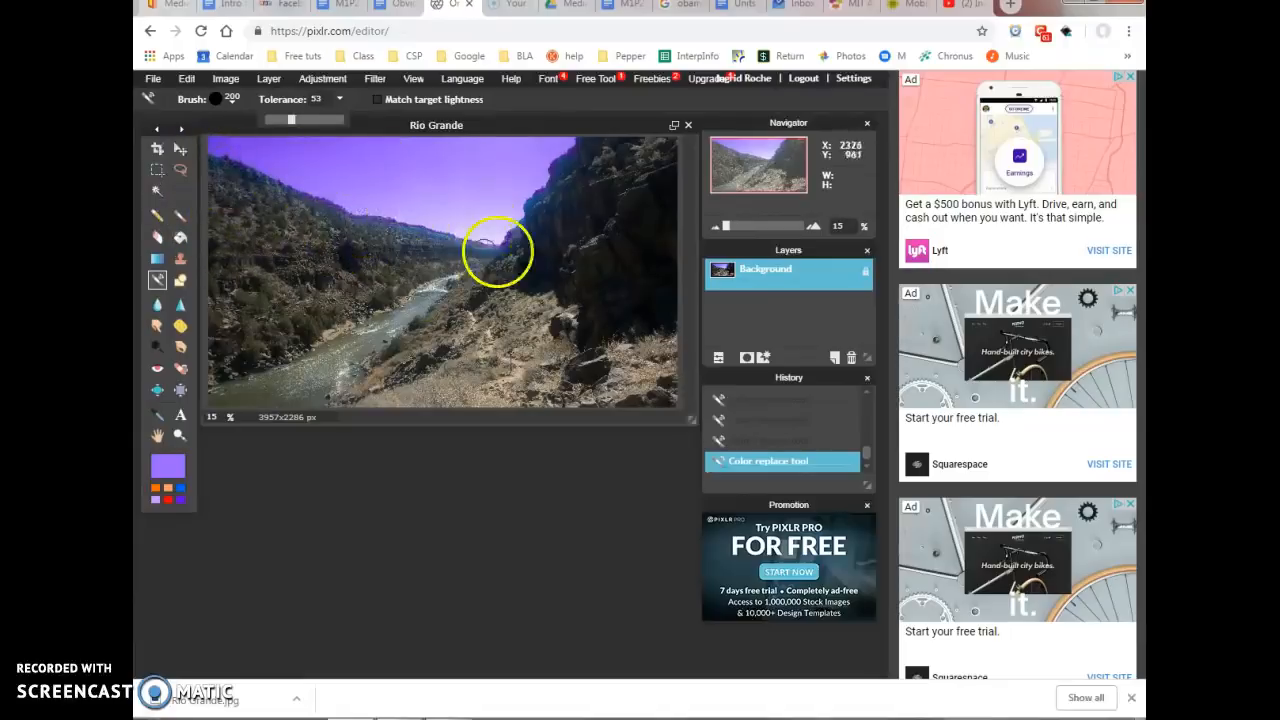
- Set the main color to blue 0066ff and recolor the river with the Color replace tool
click(180, 489)
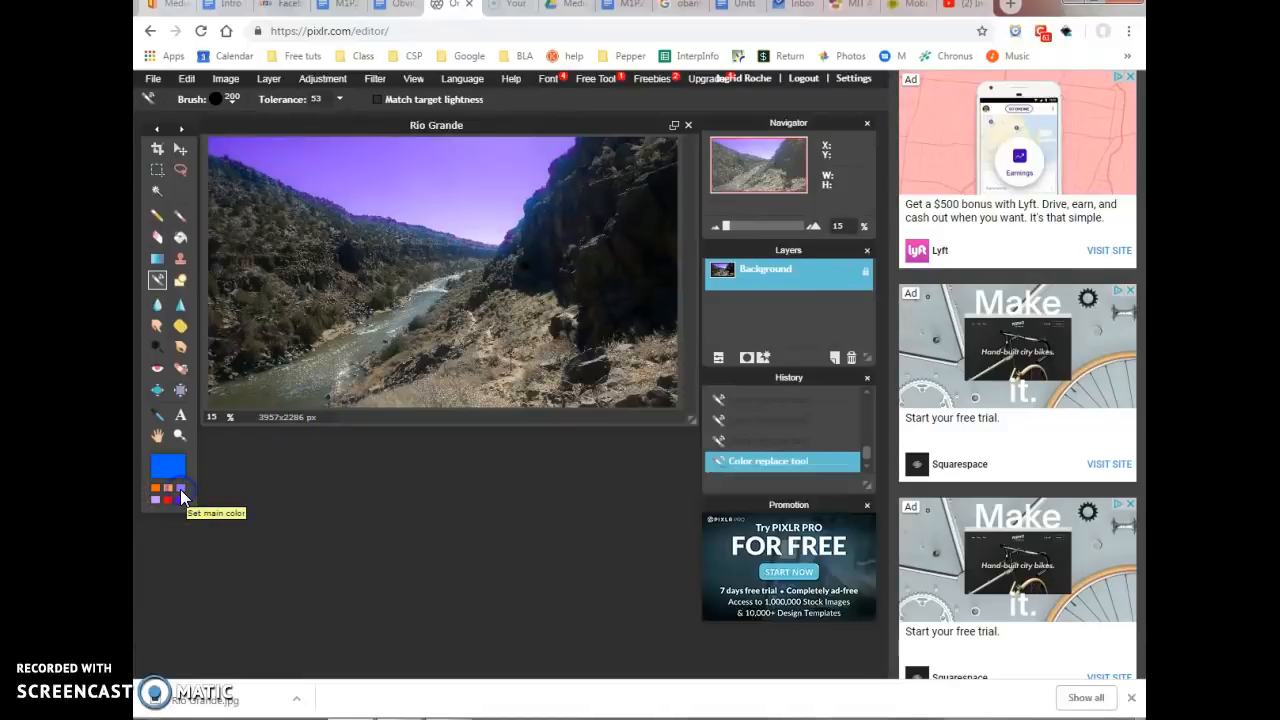
click(171, 464)
click(169, 464)
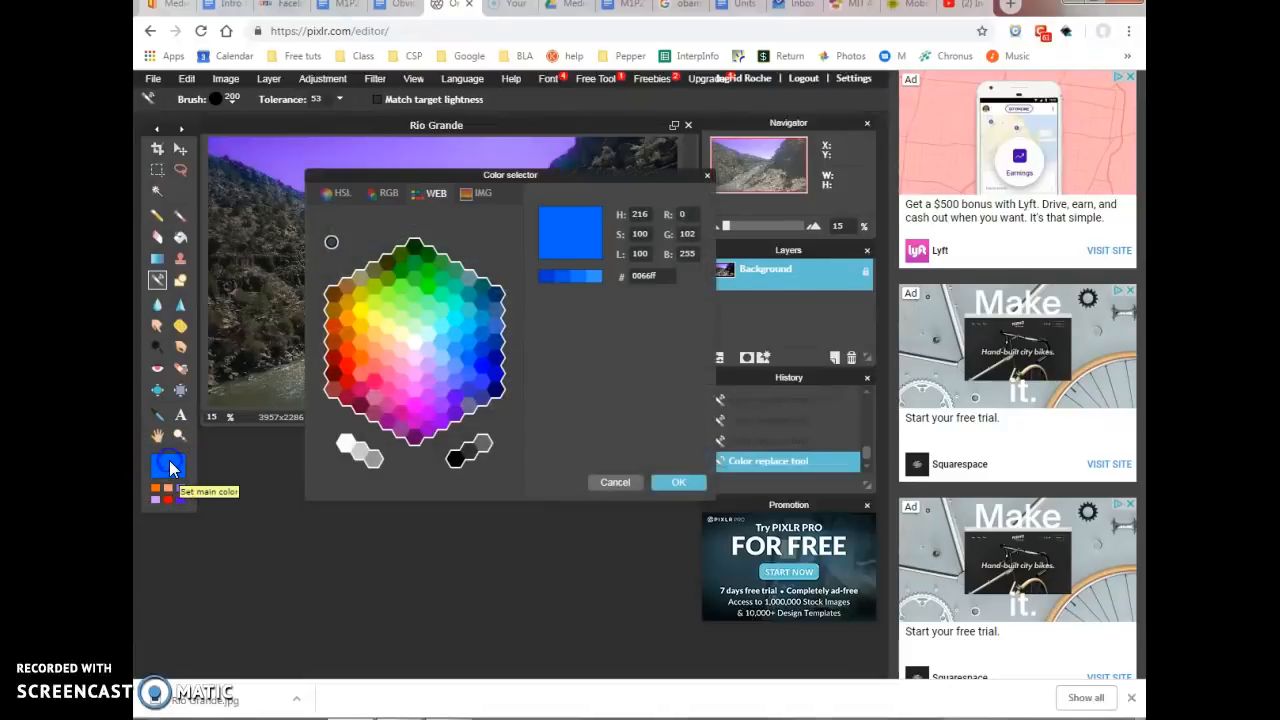
click(693, 481)
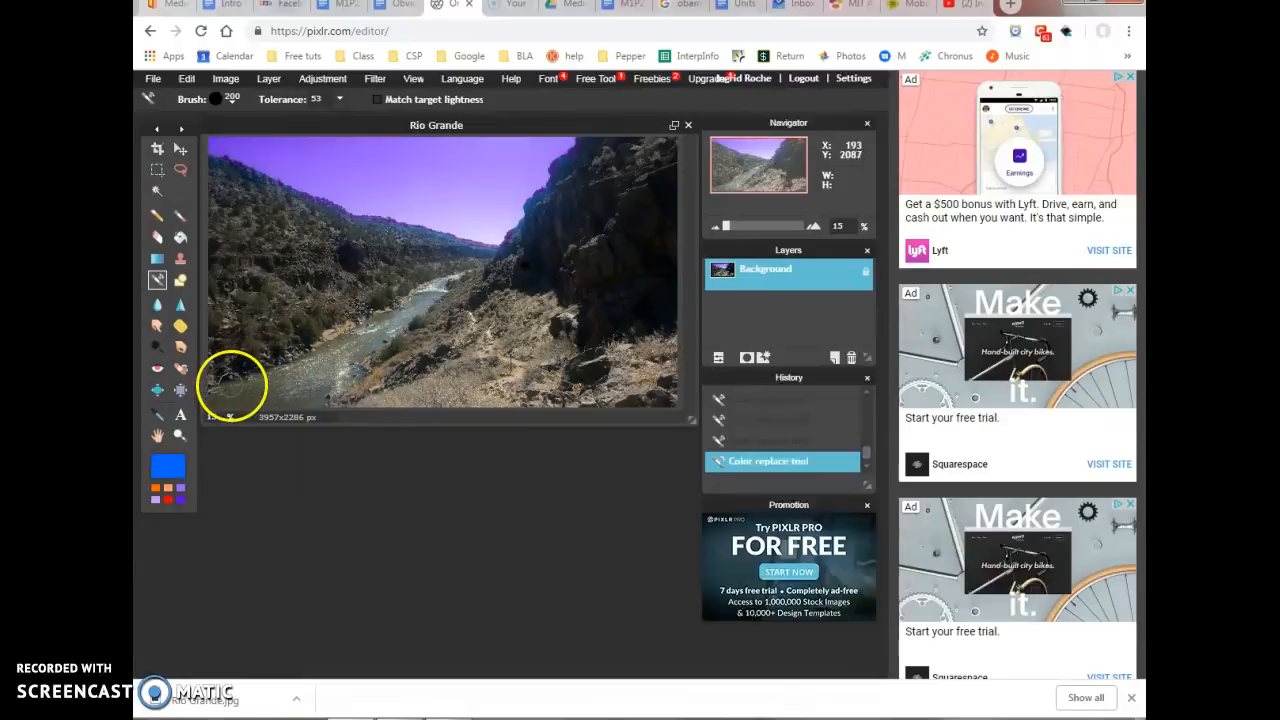
drag(215, 400, 241, 394)
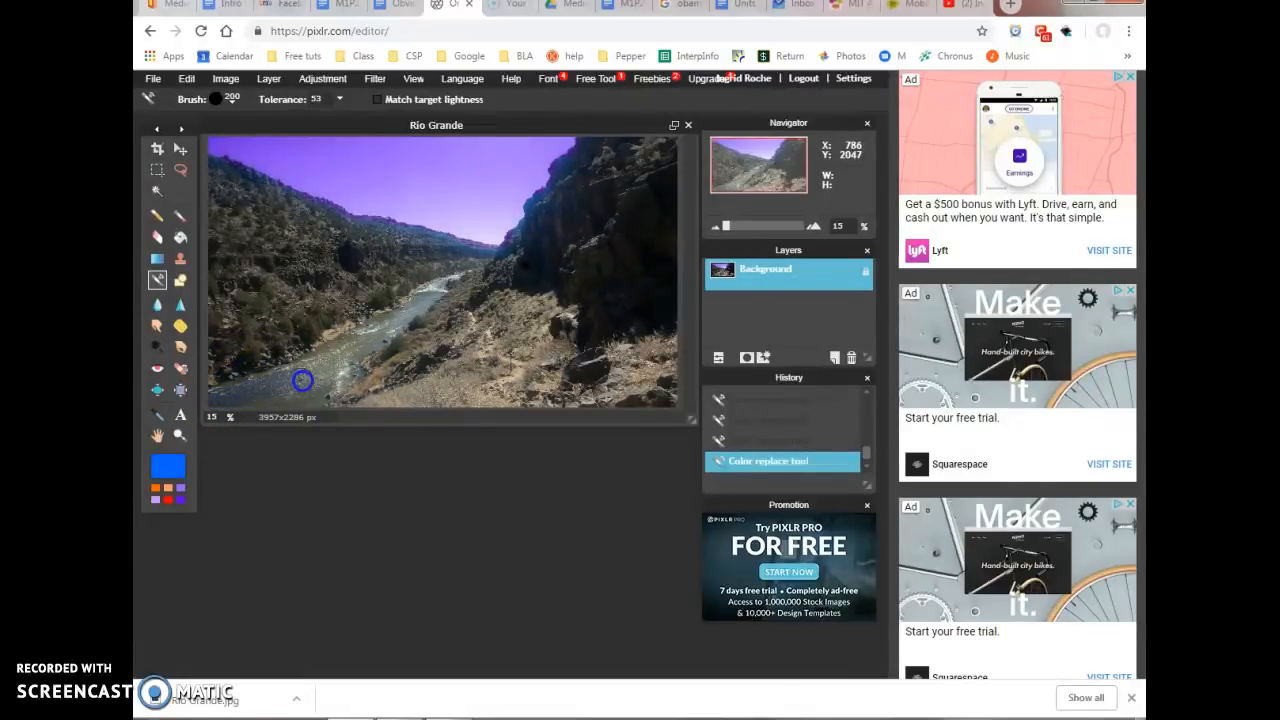
mouse_move(329, 394)
mouse_down()
mouse_move(356, 339)
mouse_move(285, 380)
mouse_move(351, 343)
mouse_move(326, 366)
mouse_move(326, 348)
mouse_move(383, 341)
mouse_move(354, 366)
mouse_move(390, 310)
mouse_move(363, 346)
mouse_move(430, 288)
mouse_move(398, 330)
mouse_move(440, 280)
mouse_move(355, 331)
mouse_move(341, 362)
mouse_move(394, 321)
mouse_move(398, 333)
mouse_move(442, 287)
mouse_move(421, 309)
mouse_move(437, 281)
mouse_move(391, 311)
mouse_move(344, 370)
mouse_move(298, 393)
mouse_up()
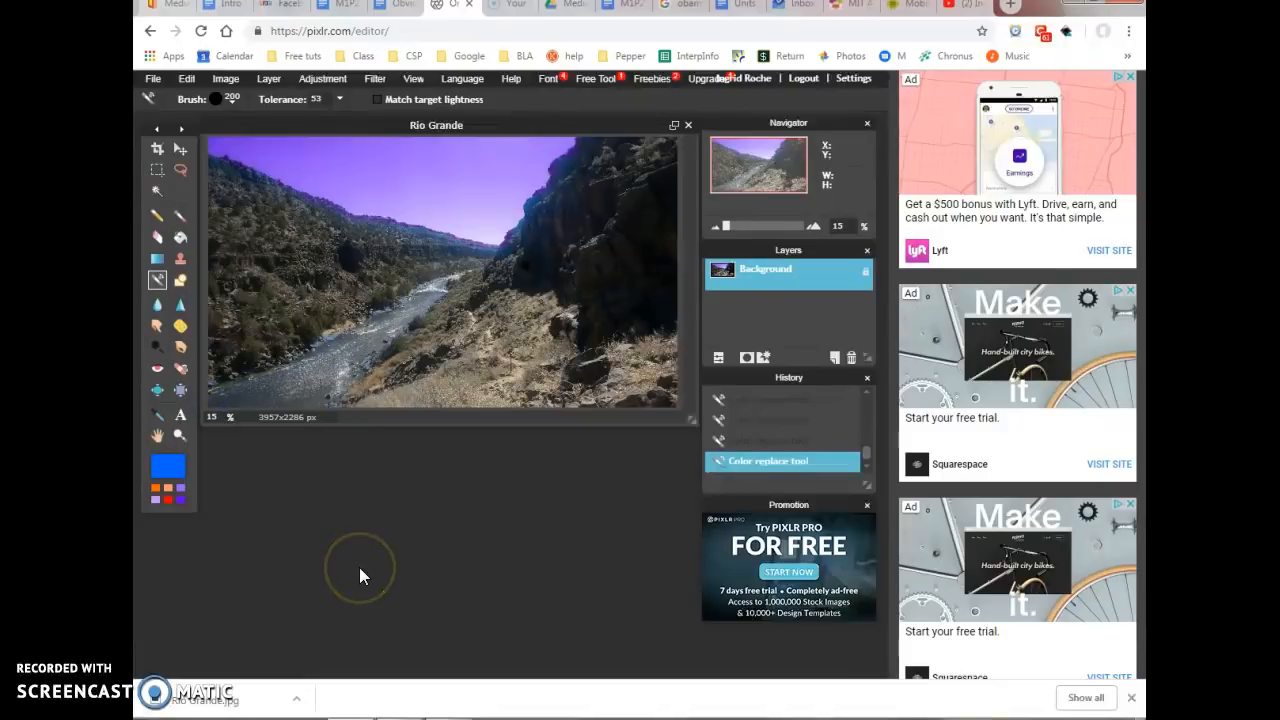
- Set the main color to orange ff9900 and recolor the river with it
click(160, 468)
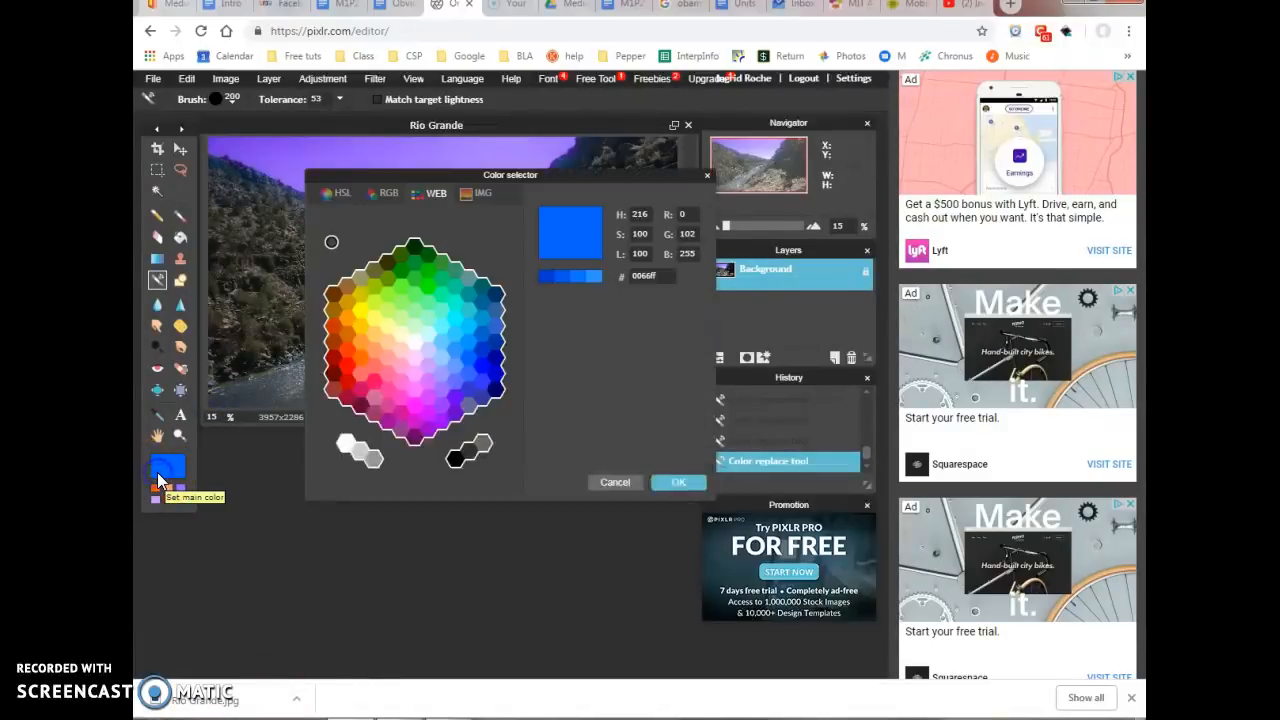
click(347, 321)
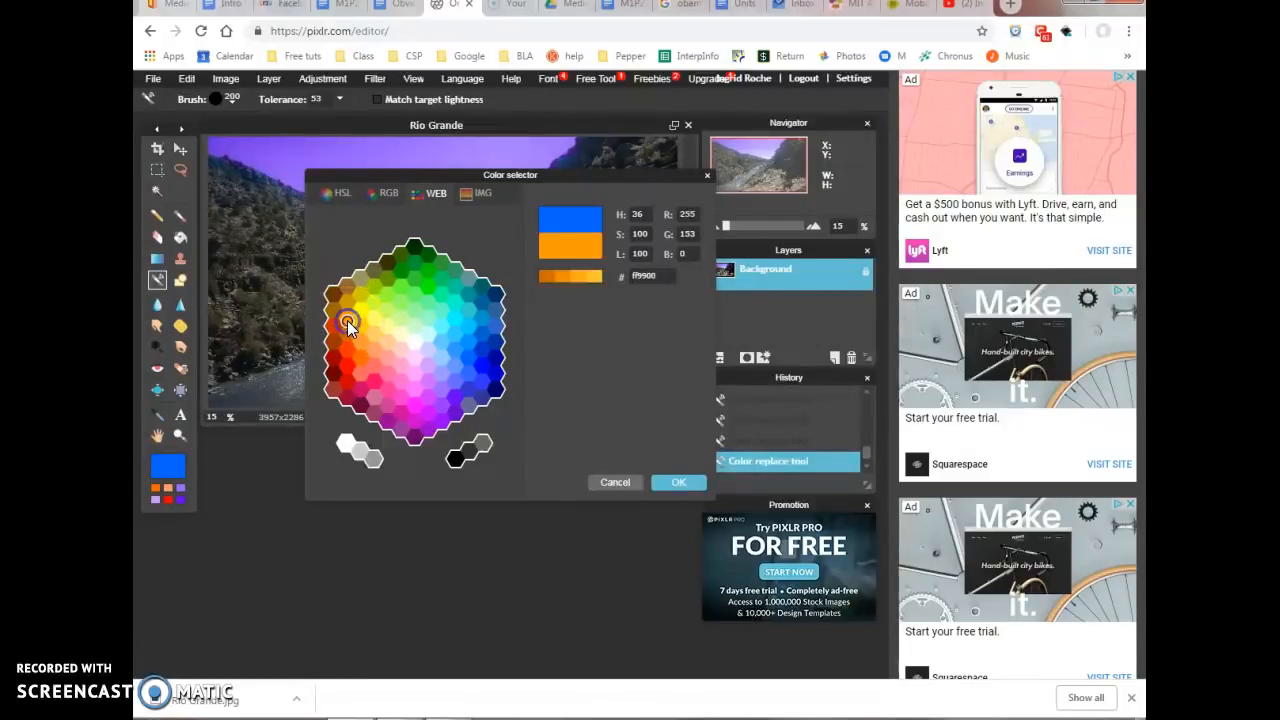
click(672, 483)
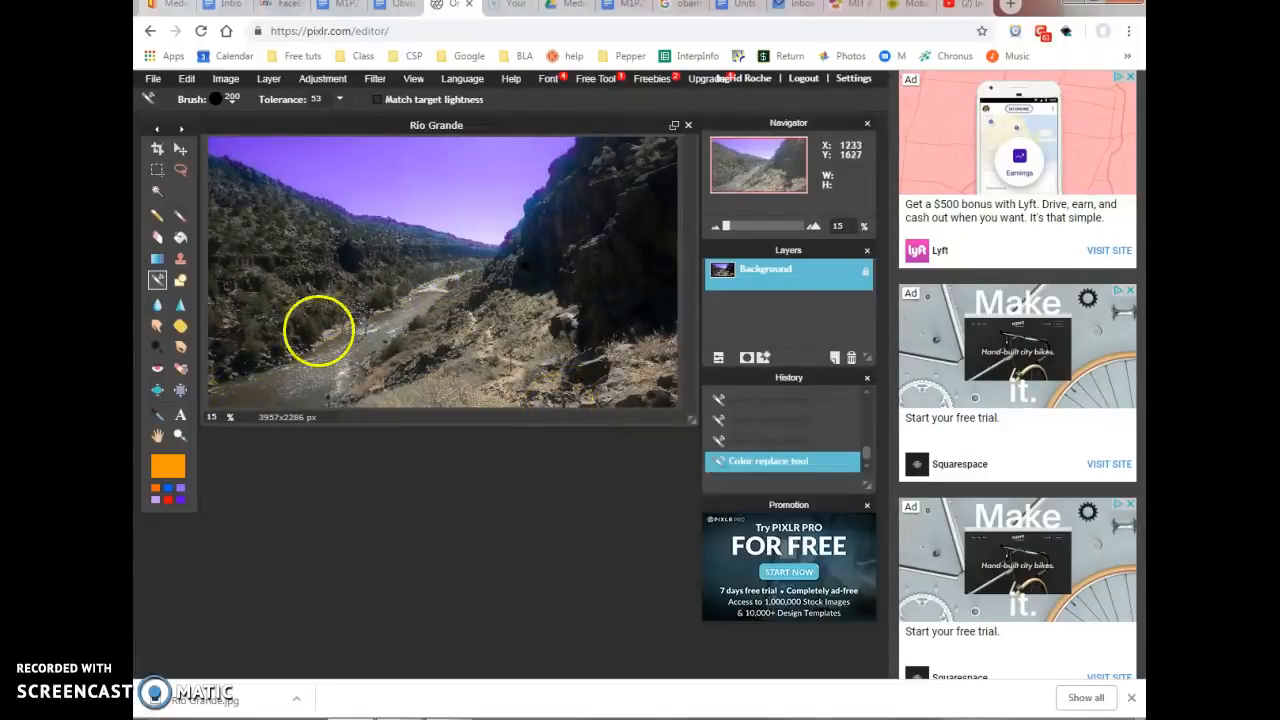
- Set the main color to light green and recolor the whole river with the Color replace tool
click(164, 468)
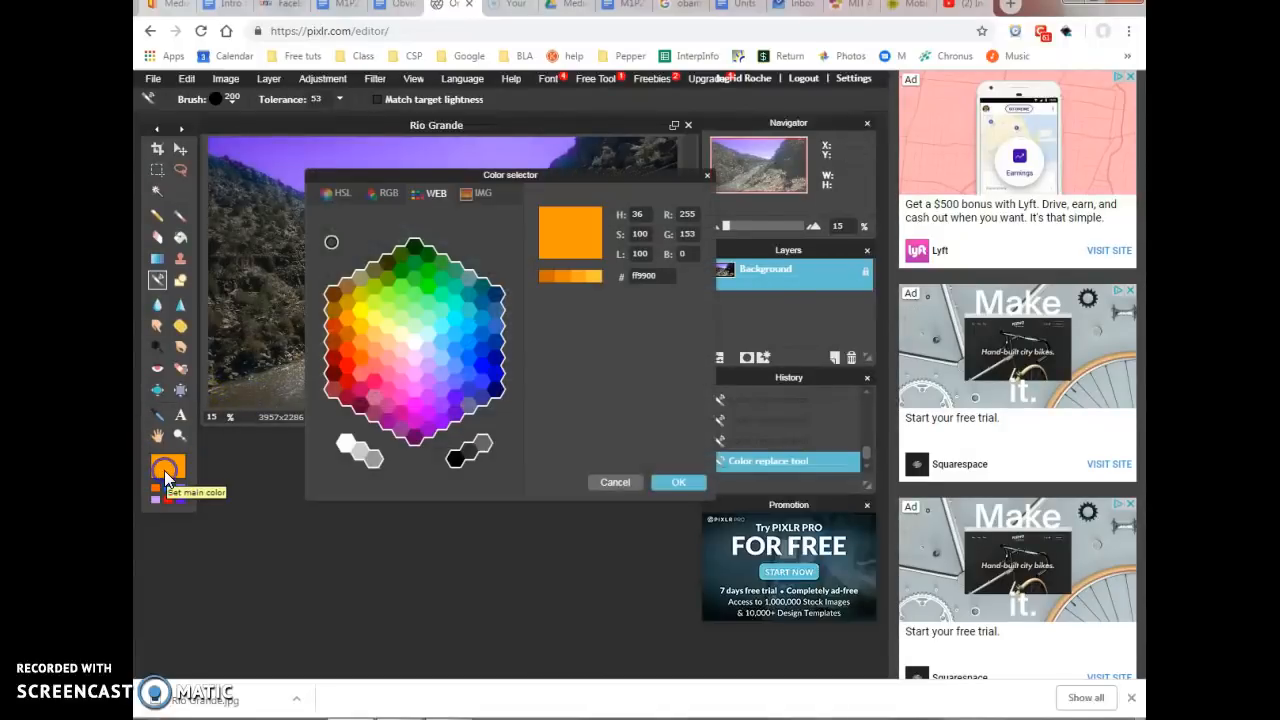
click(414, 294)
click(681, 483)
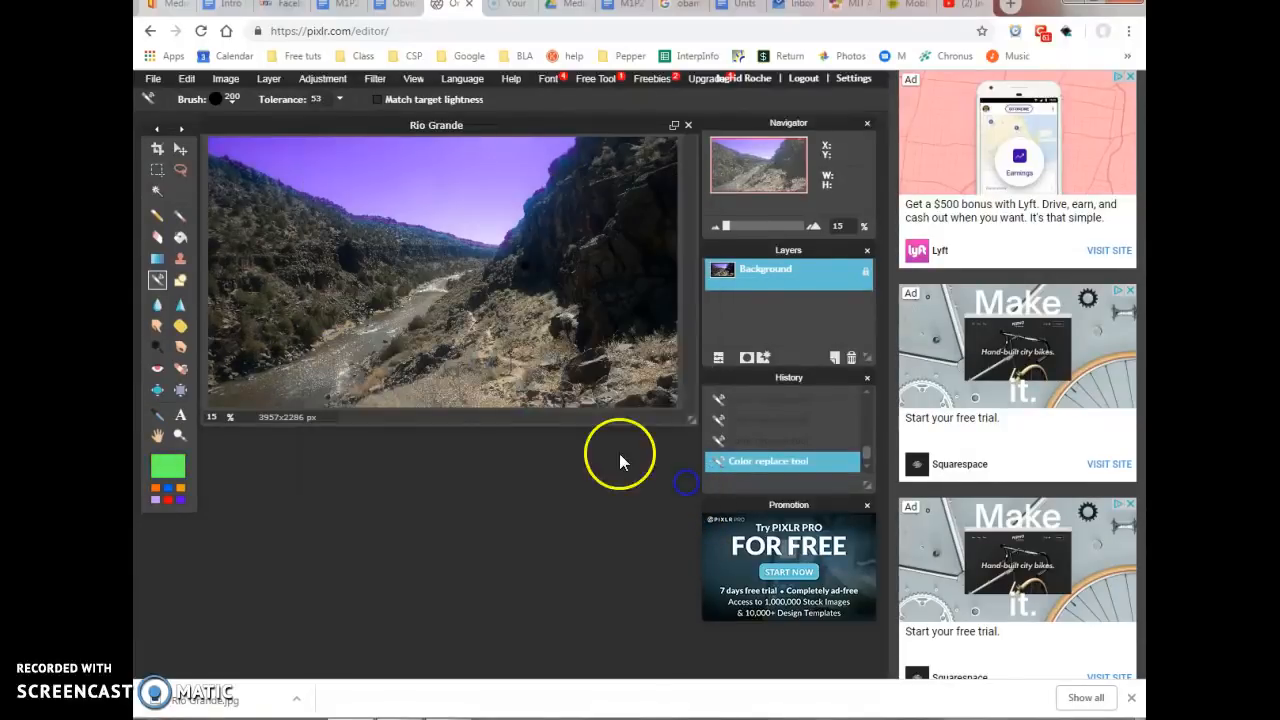
click(208, 402)
mouse_move(208, 402)
mouse_down()
mouse_move(280, 380)
mouse_move(237, 403)
mouse_move(324, 404)
mouse_move(297, 394)
mouse_move(346, 362)
mouse_move(294, 381)
mouse_move(355, 351)
mouse_move(280, 375)
mouse_move(370, 355)
mouse_move(414, 325)
mouse_move(367, 364)
mouse_move(411, 318)
mouse_move(340, 361)
mouse_move(441, 288)
mouse_move(340, 367)
mouse_move(382, 349)
mouse_up()
drag(332, 400, 453, 280)
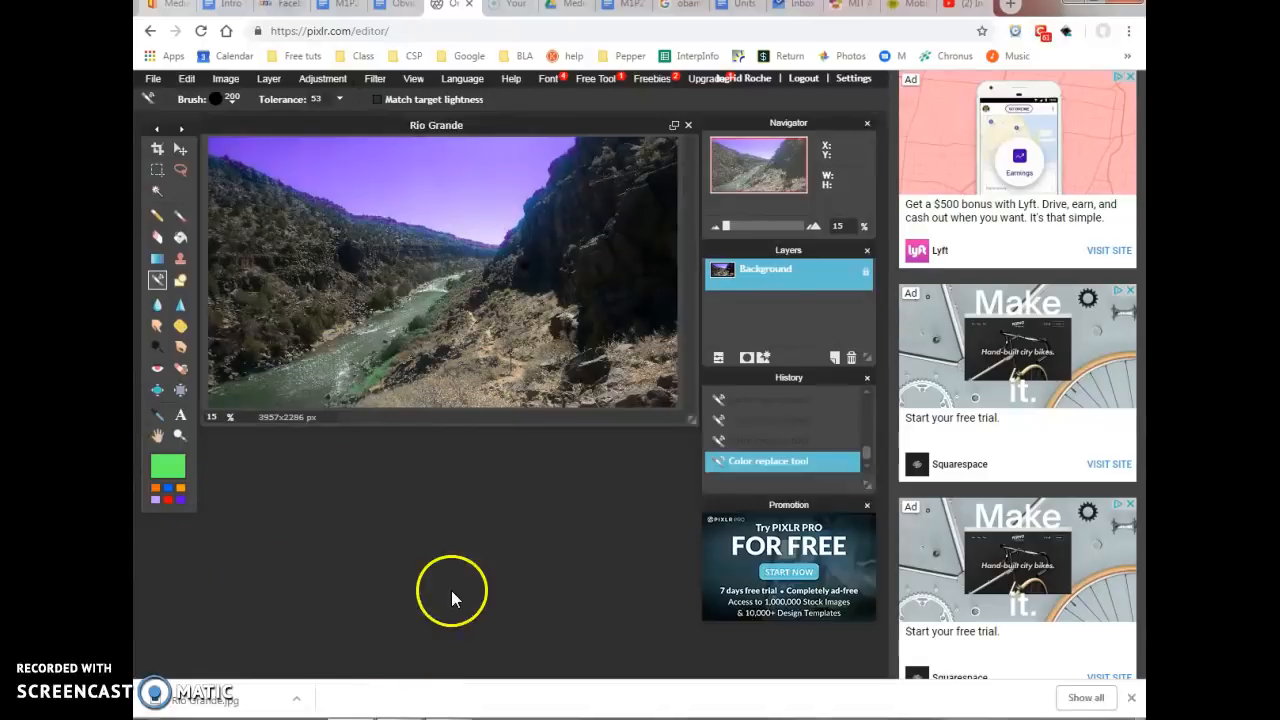
- Start saving the edited Rio Grande photo to the computer in JPEG format at quality 80
click(154, 80)
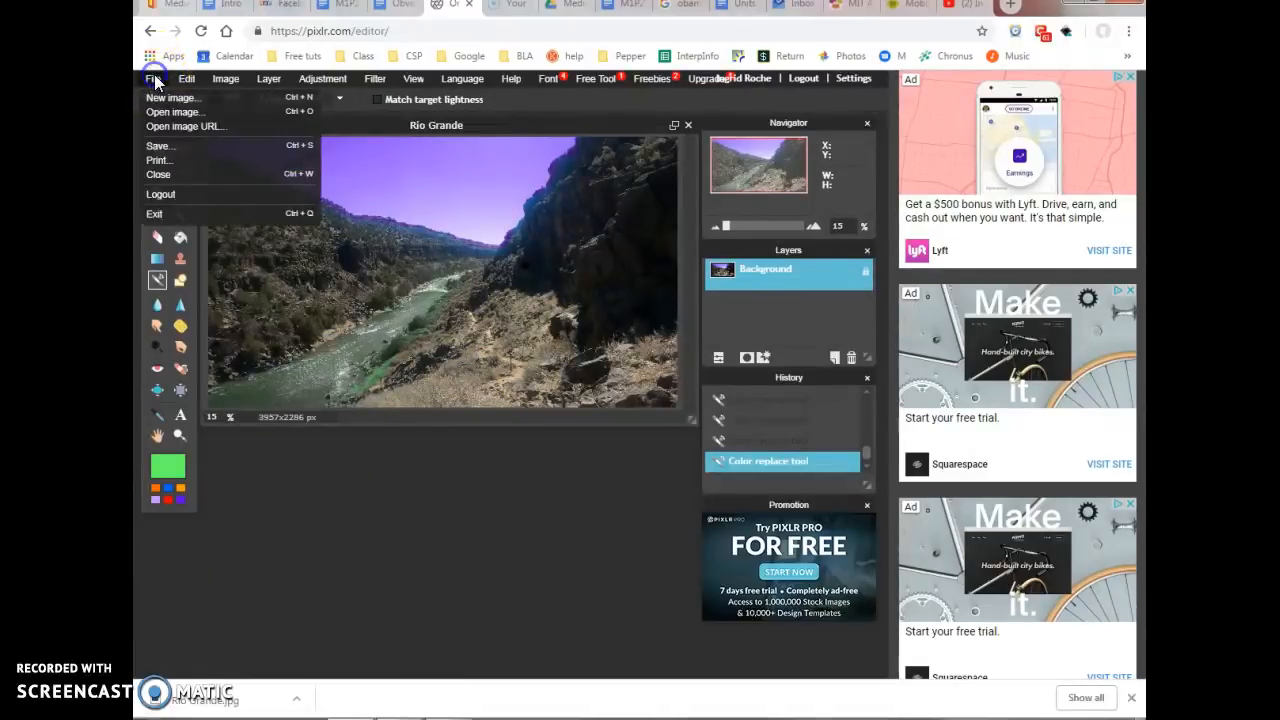
click(201, 150)
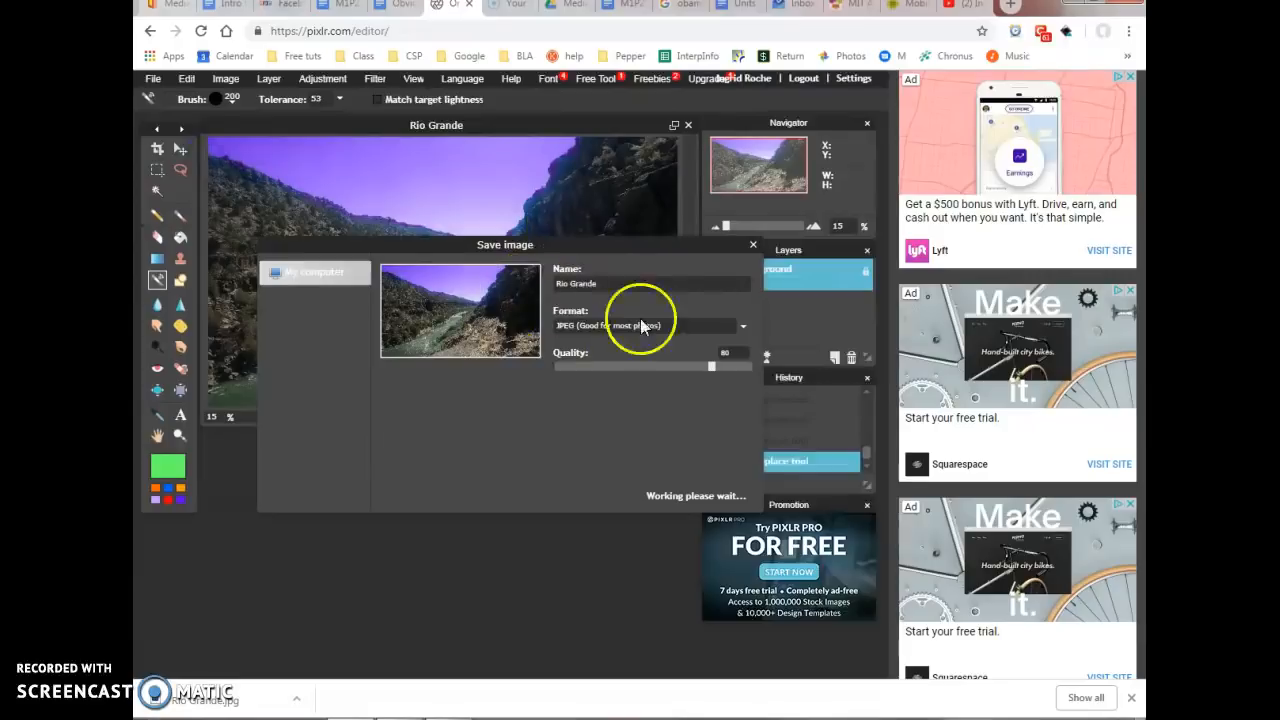
click(741, 327)
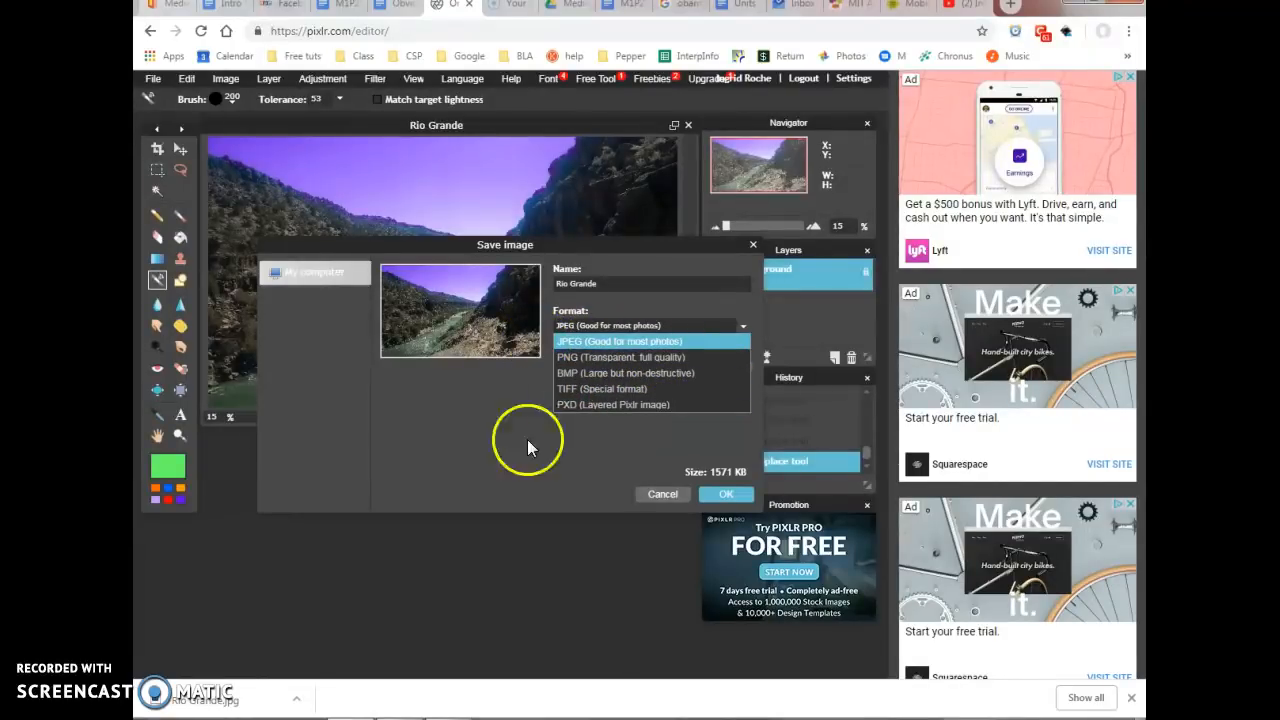
click(575, 477)
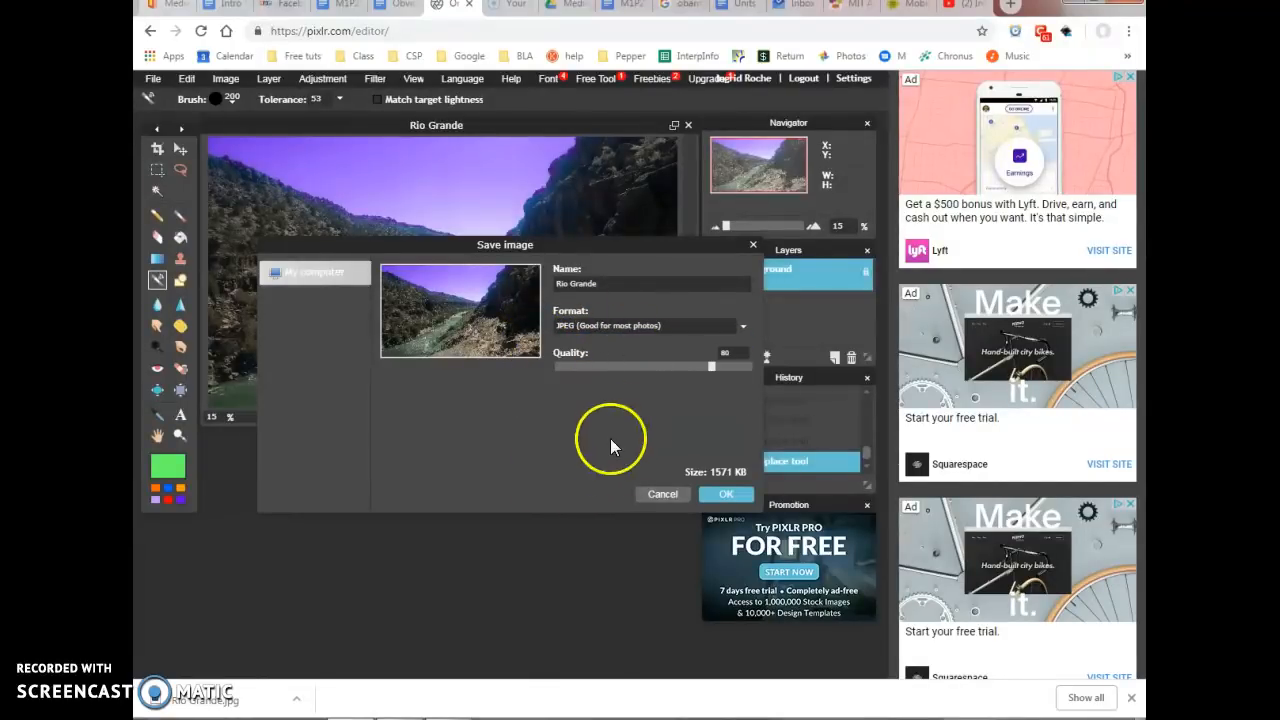
click(727, 494)
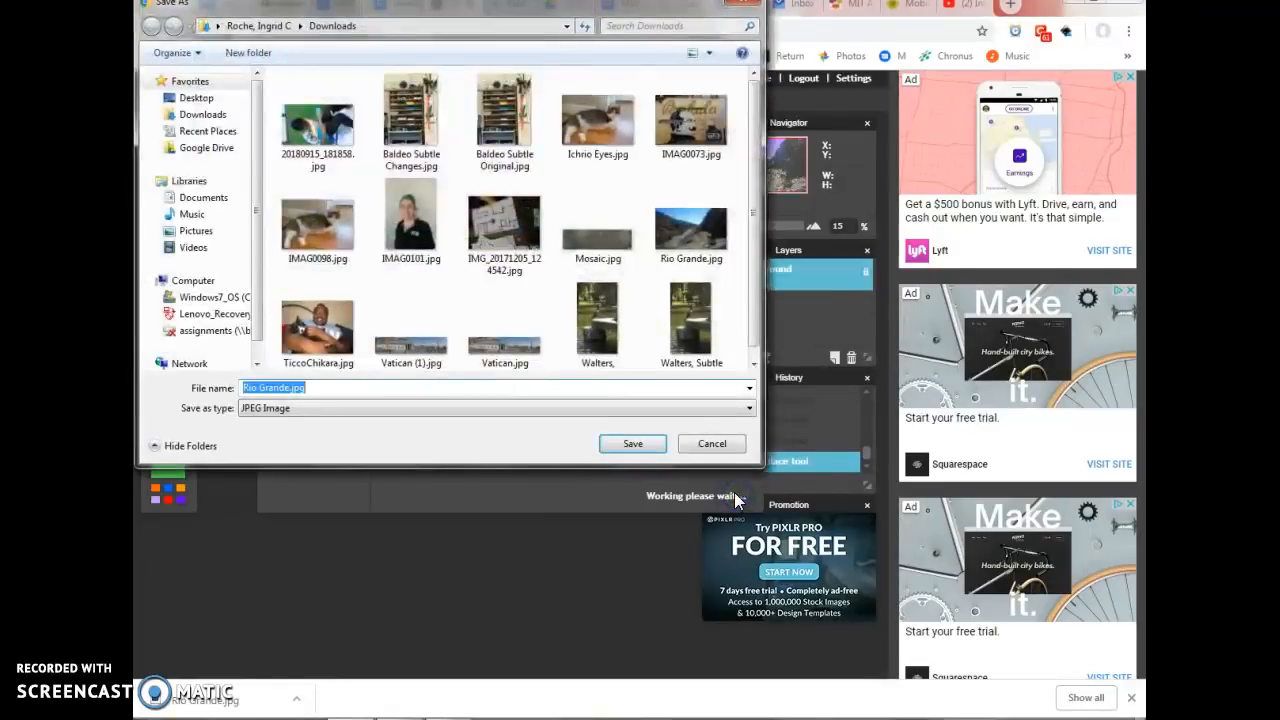
- Choose the Term 1 folder inside the teacher's current personal folder on the Desktop as the save location
click(190, 97)
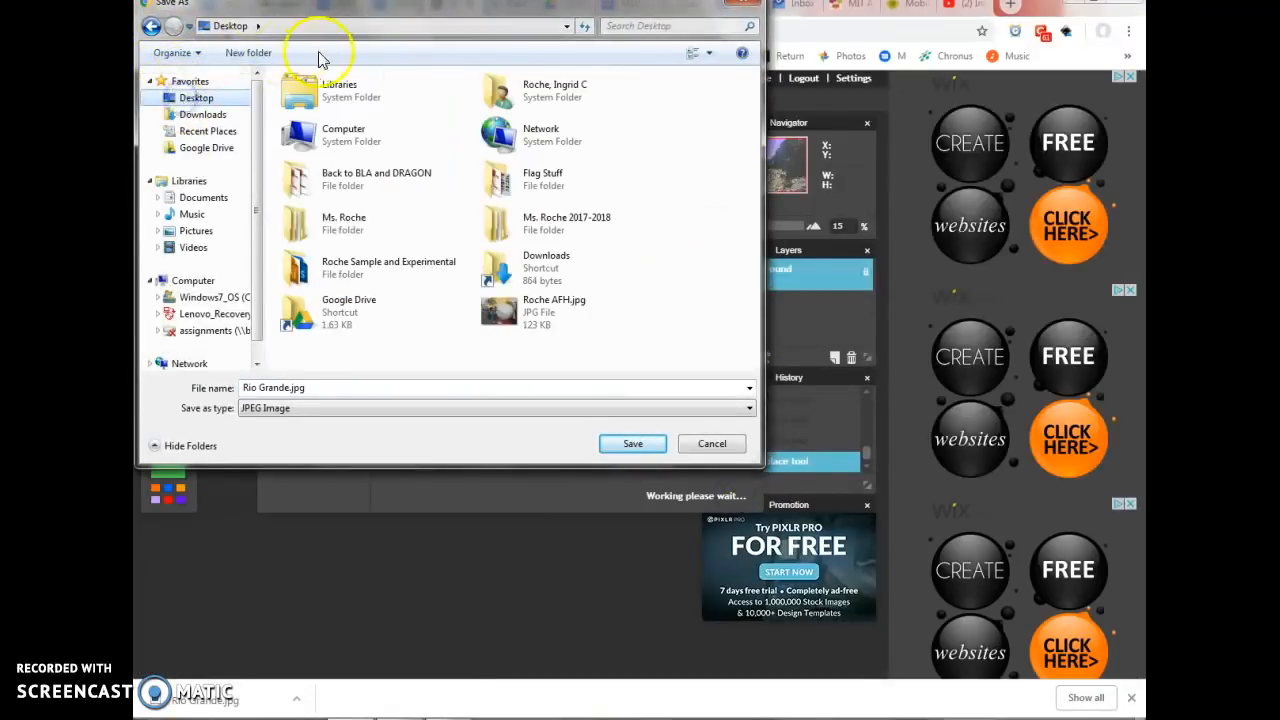
click(340, 233)
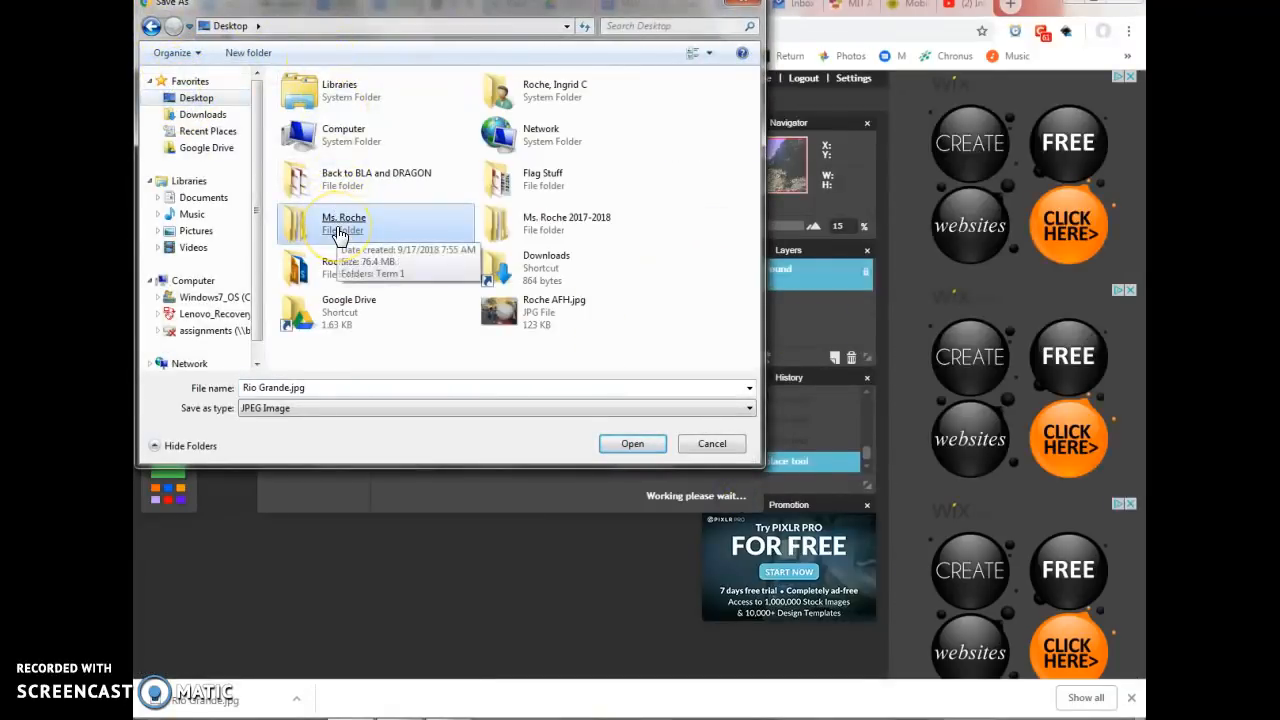
double_click(340, 233)
double_click(316, 110)
click(316, 115)
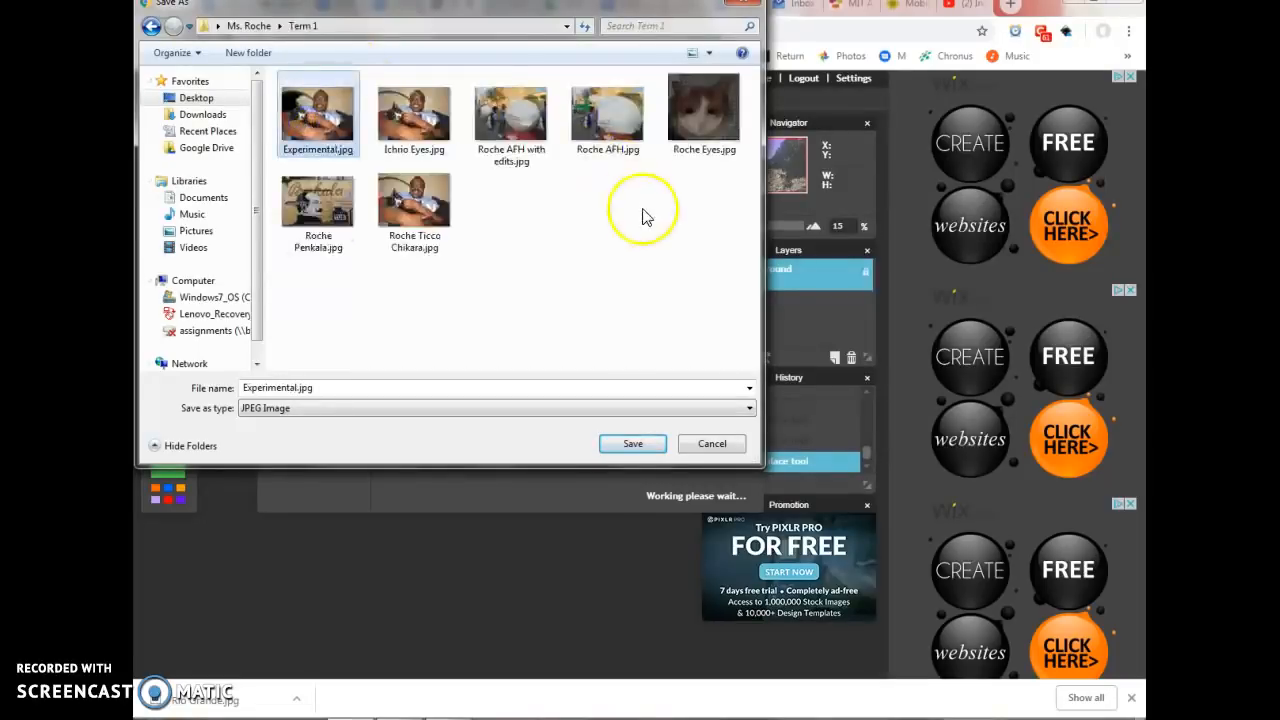
- Name the JPEG with the teacher's surname followed by "rio grande color replacement.jpg" and save it in the Term 1 folder
click(294, 387)
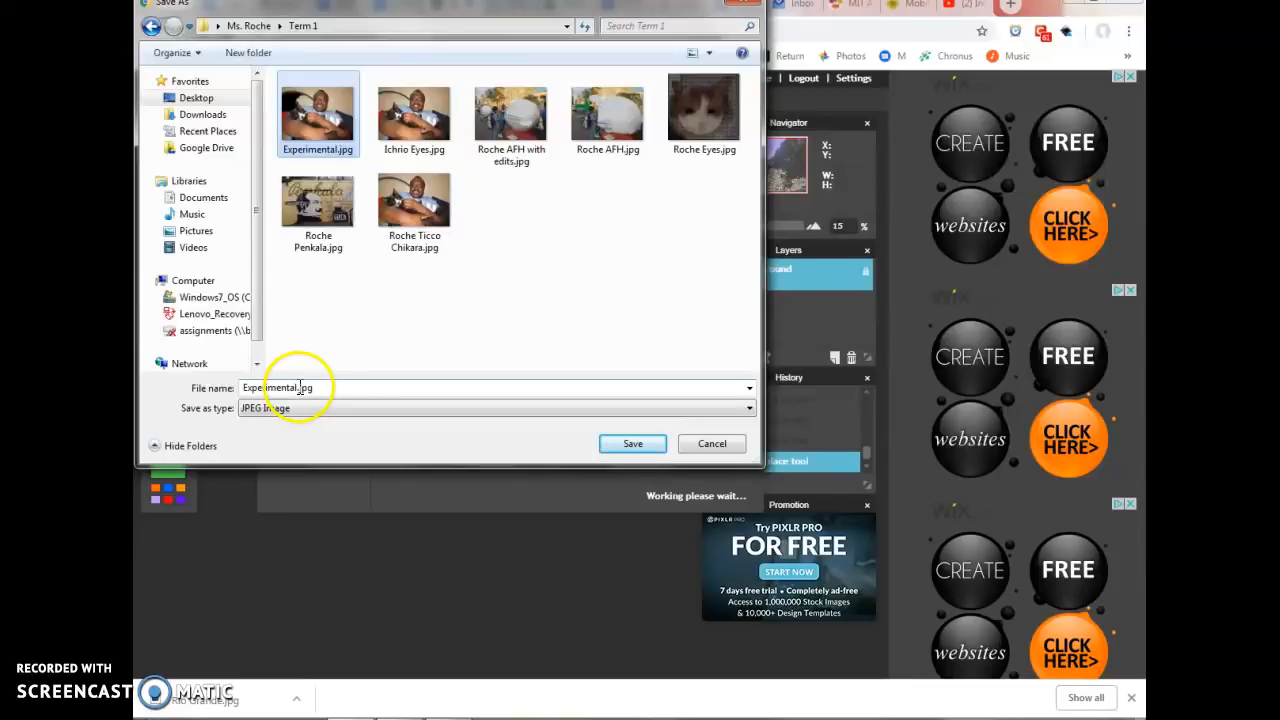
double_click(300, 387)
click(301, 388)
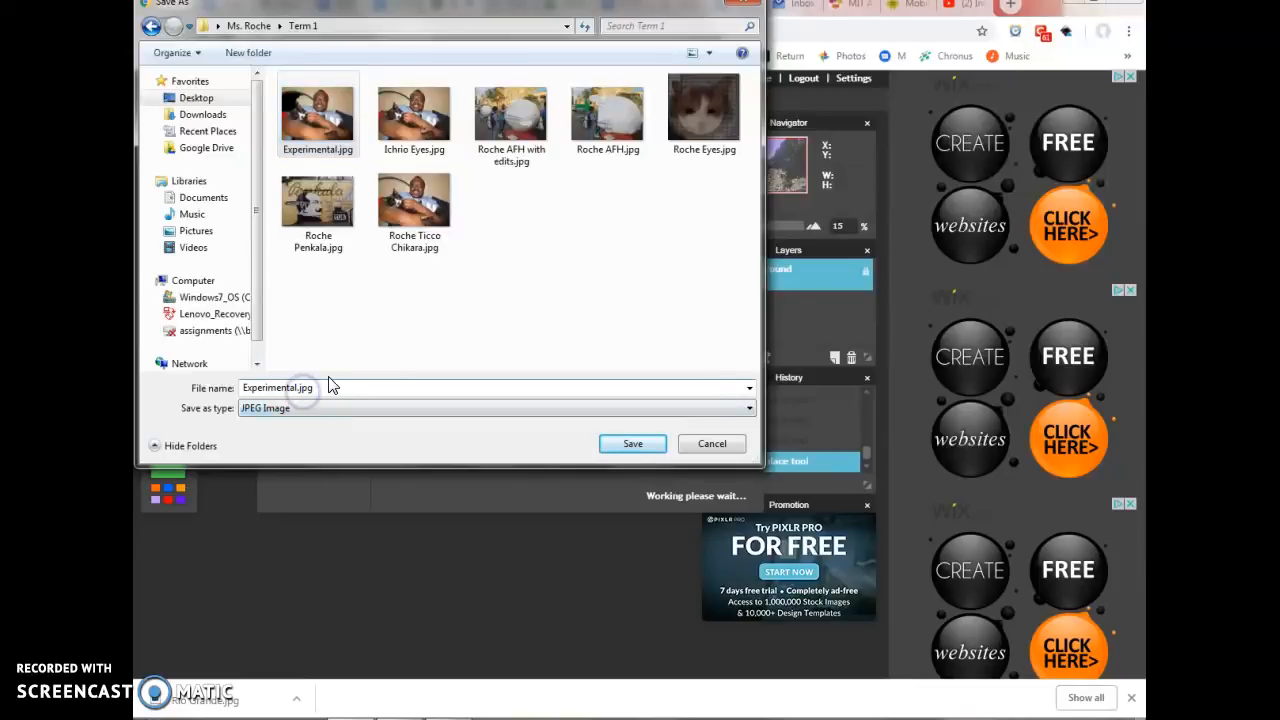
key(Left)
key(BackSpace)
key(BackSpace)
key(BackSpace)
key(BackSpace)
key(BackSpace)
key(BackSpace)
key(BackSpace)
key(BackSpace)
key(BackSpace)
key(BackSpace)
key(BackSpace)
key(BackSpace)
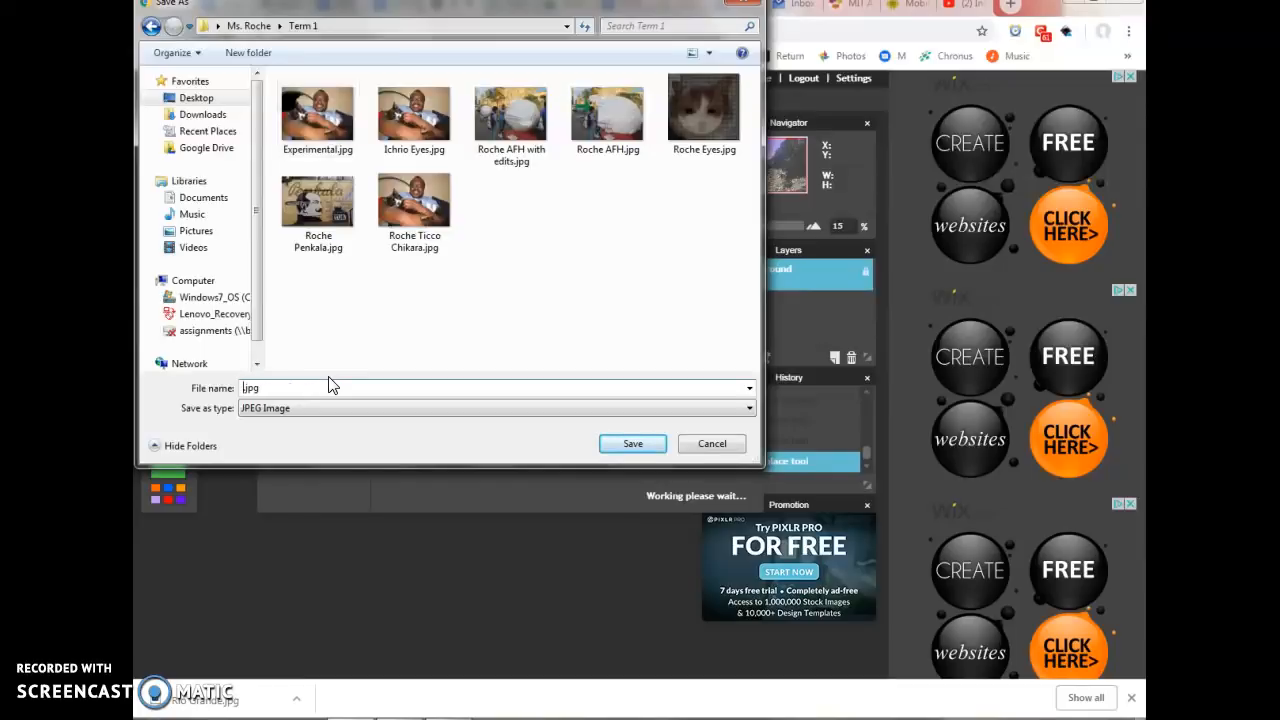
text(rio garn)
key(BackSpace)
key(BackSpace)
key(BackSpace)
text(rande color replacement)
click(243, 388)
text(Roche)
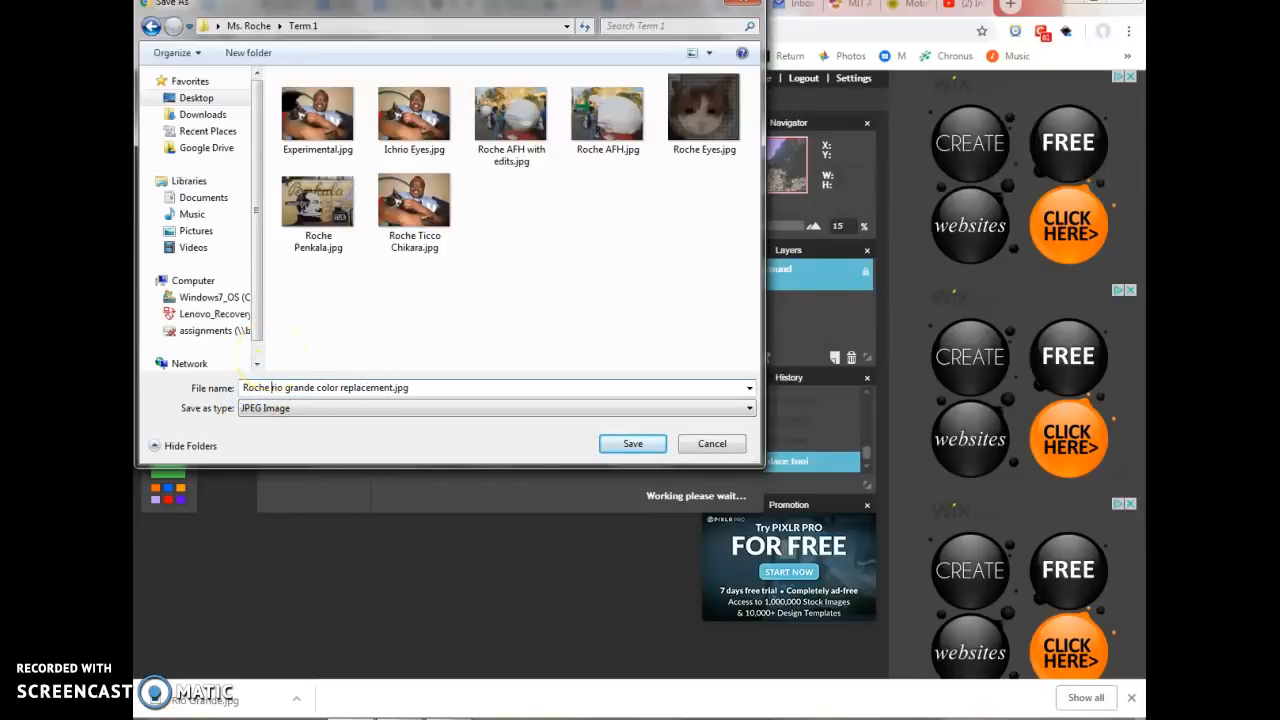
click(451, 351)
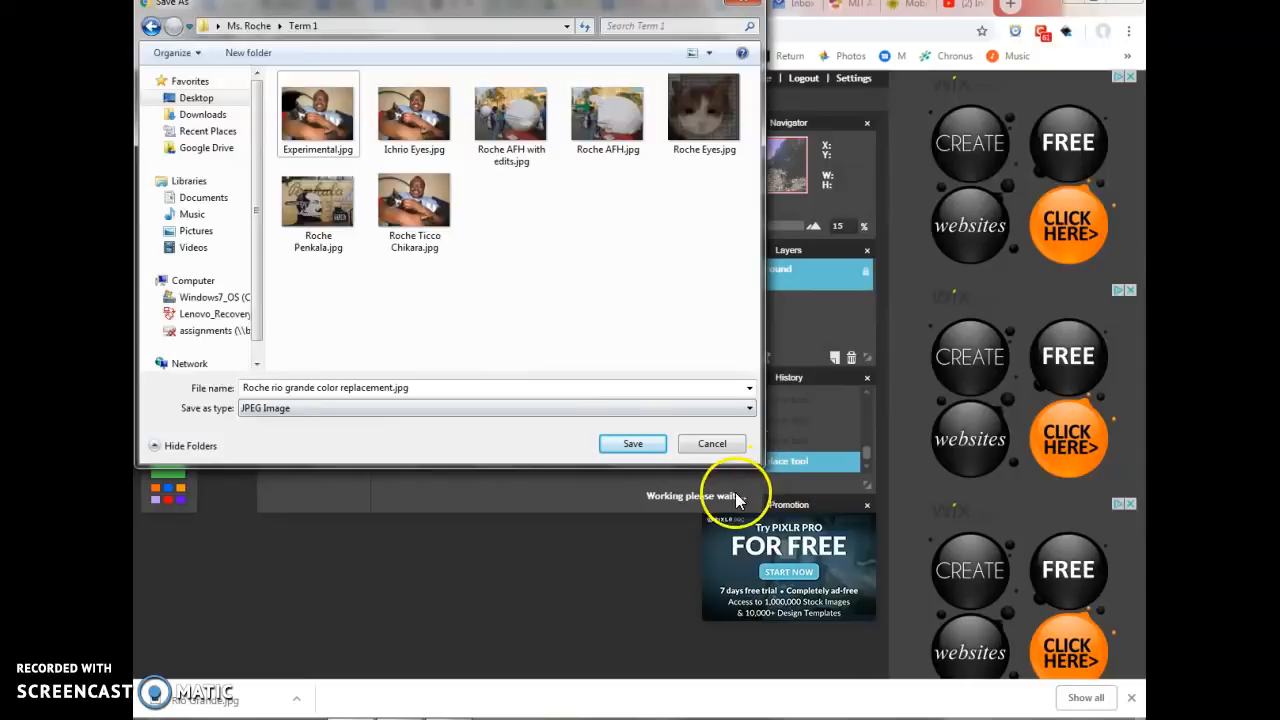
click(632, 446)
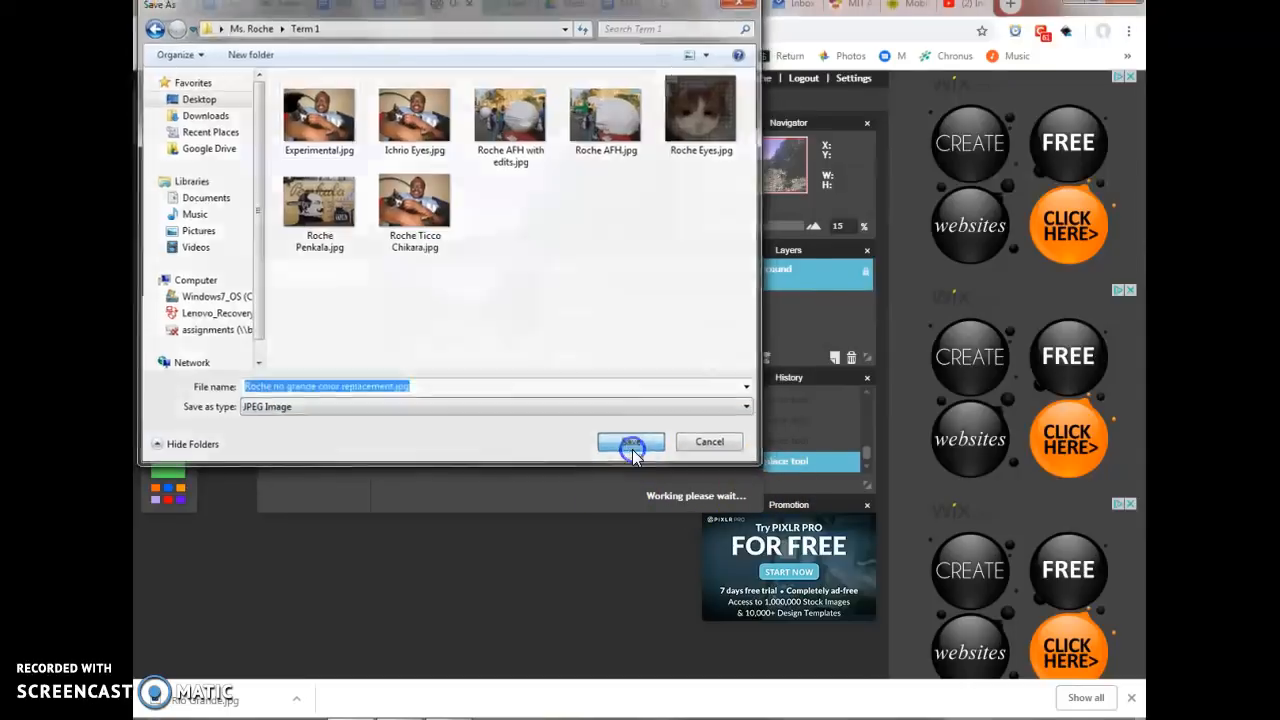